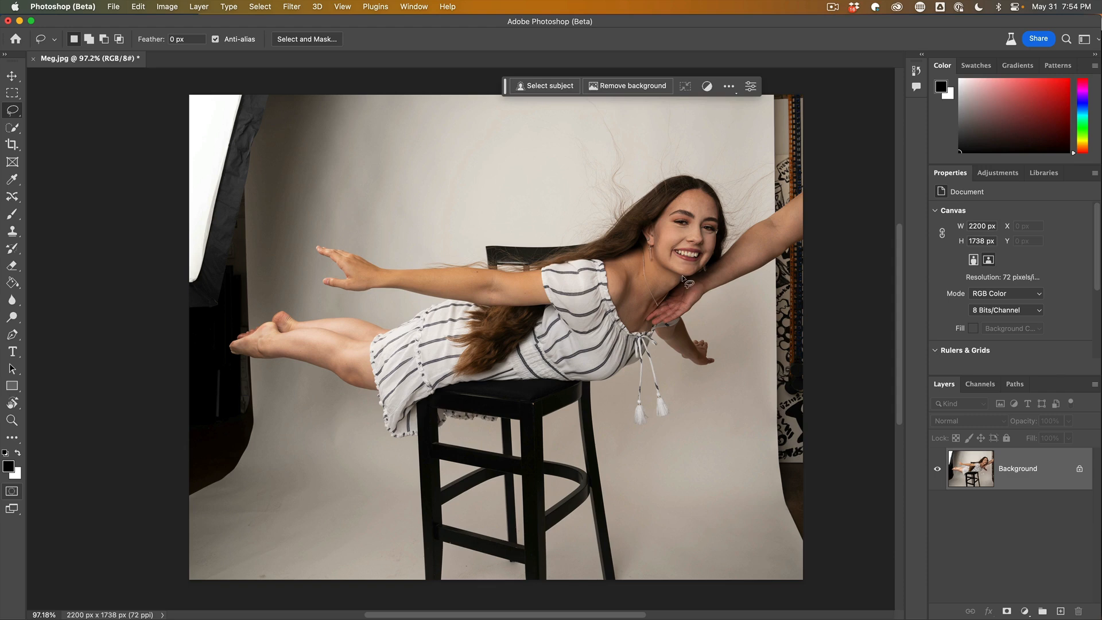
Lasso the helper's arm and hand at the right edge and run Generative Fill on it with no prompt.
mouse_move(680, 275)
left_mouse_down()
mouse_move(643, 313)
mouse_move(647, 326)
mouse_move(669, 327)
mouse_move(720, 289)
mouse_move(788, 262)
mouse_move(817, 225)
mouse_move(809, 179)
mouse_move(736, 237)
left_mouse_up()
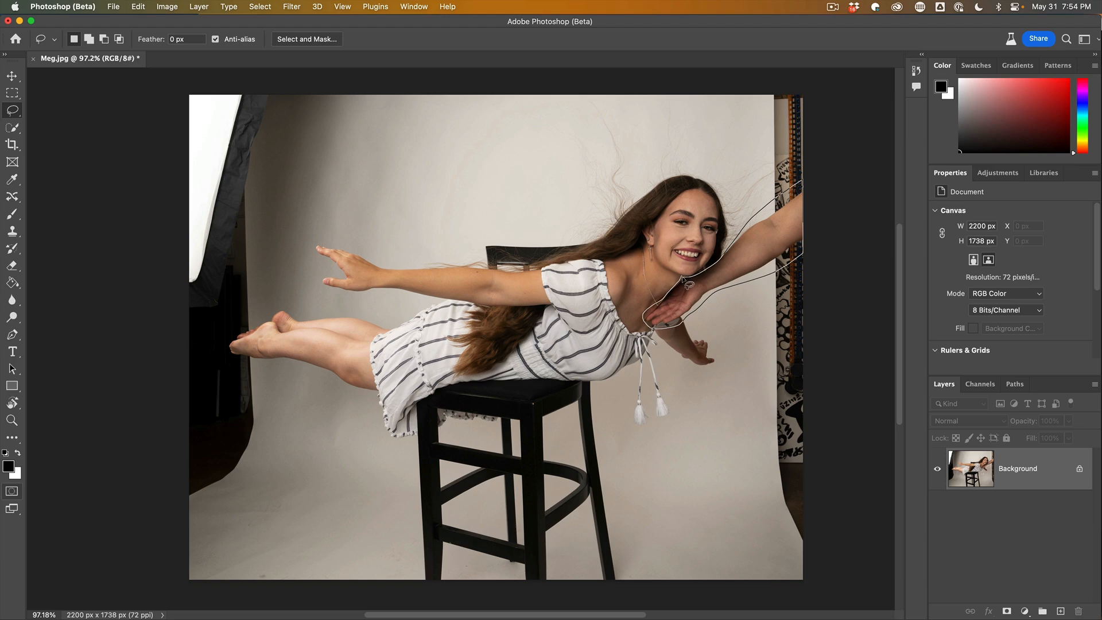
left_click_drag(683, 278, 684, 271)
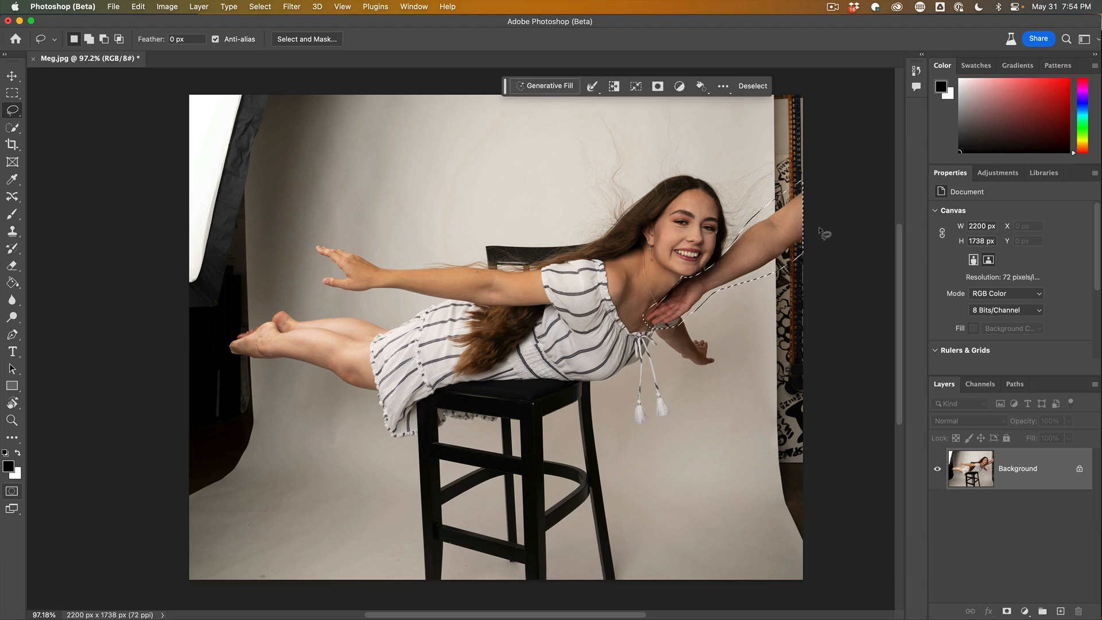
left_click(533, 85)
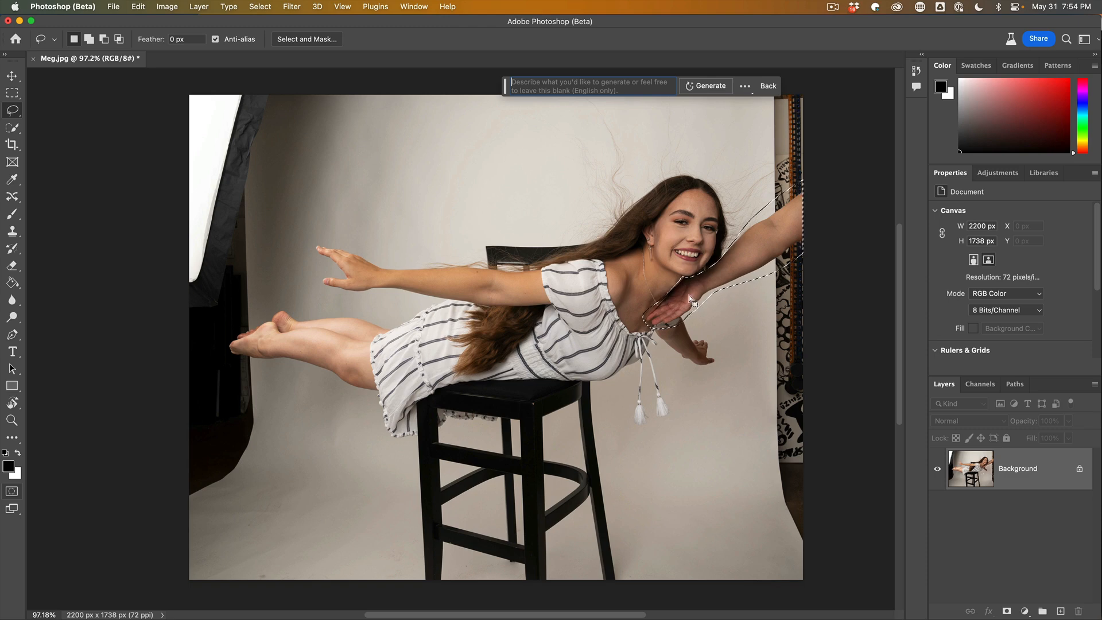
left_click(704, 86)
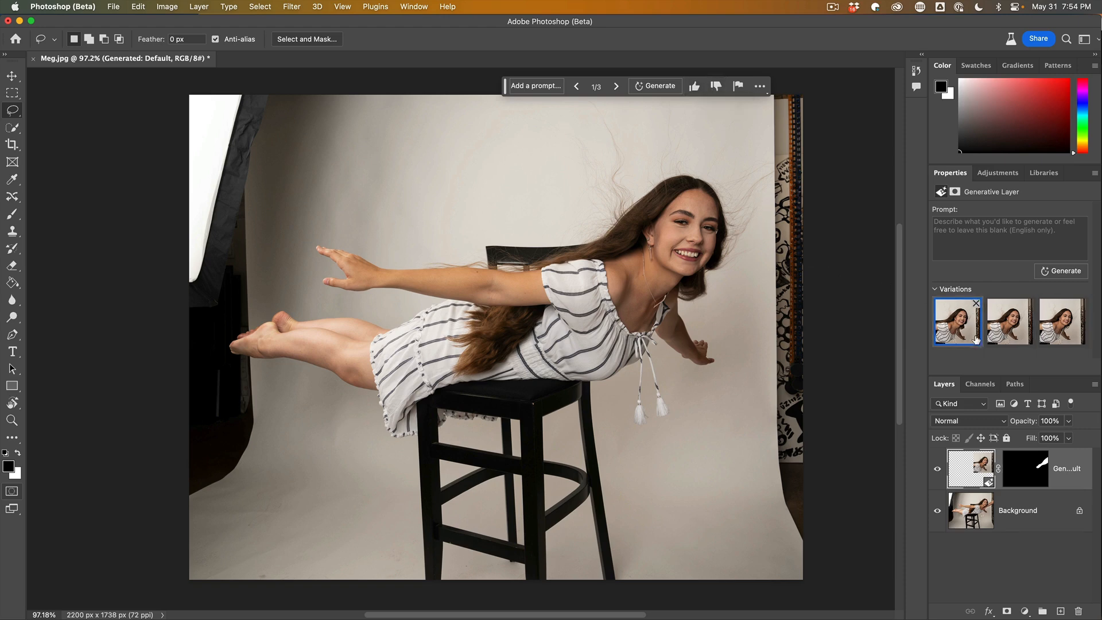
Compare the three generated variations and settle on the second one.
left_click(1005, 332)
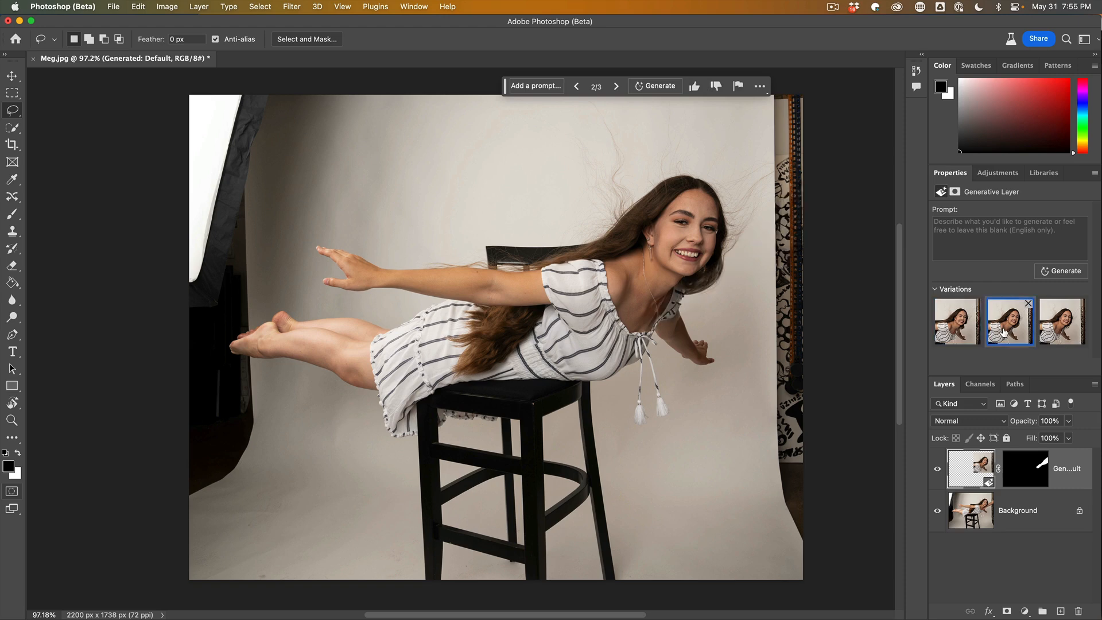
left_click(969, 334)
left_click(1004, 331)
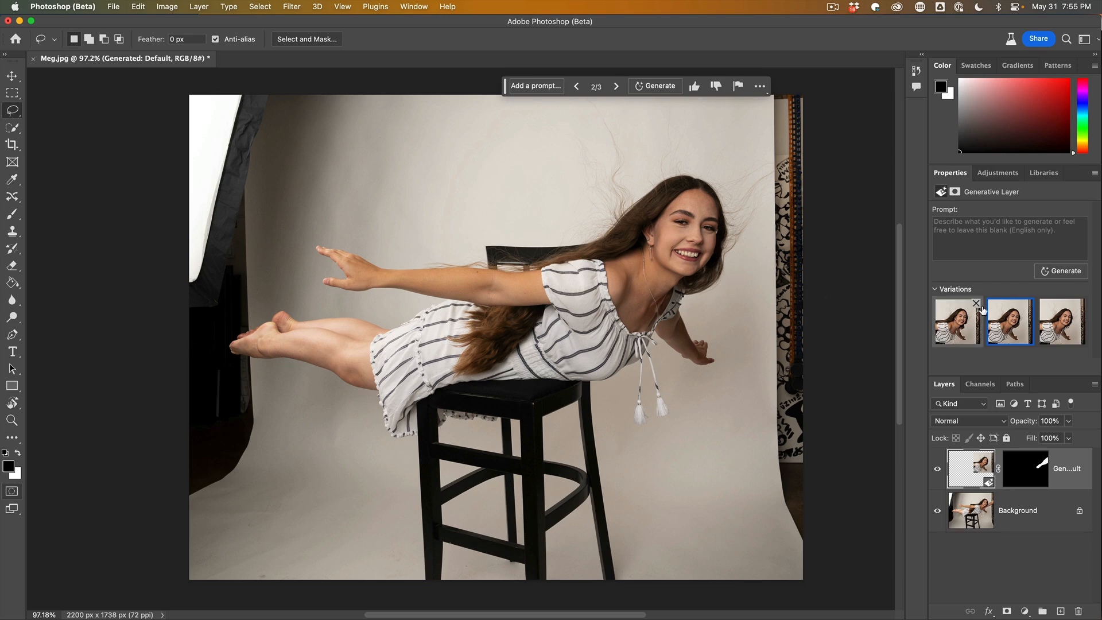
left_click(1059, 325)
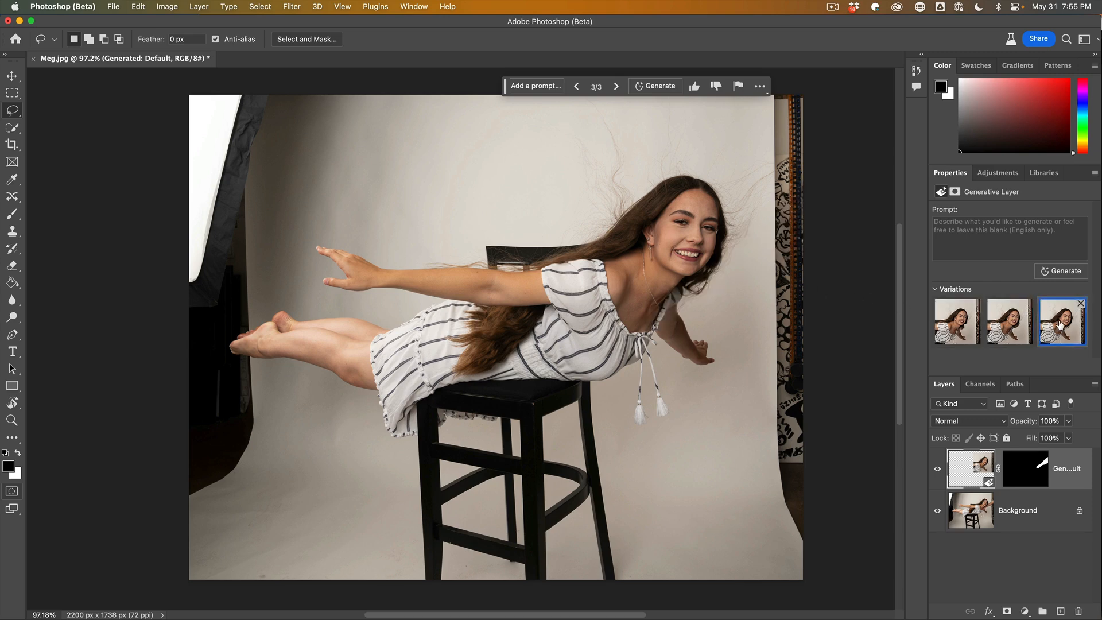
left_click(1016, 328)
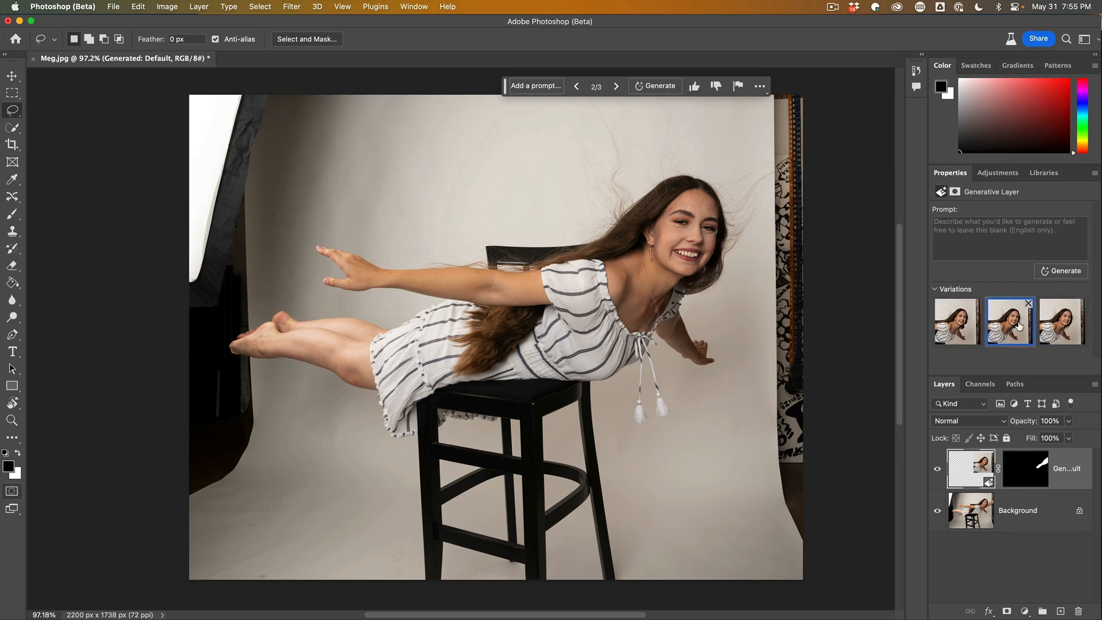
left_click(1048, 323)
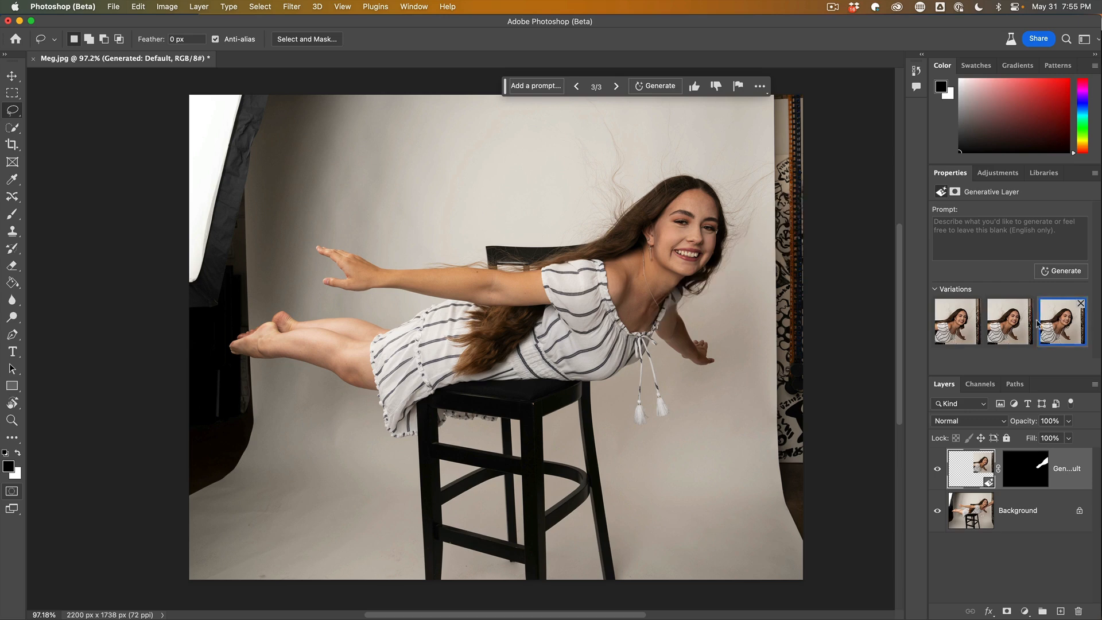
left_click(1017, 326)
left_click(1058, 328)
left_click(1020, 327)
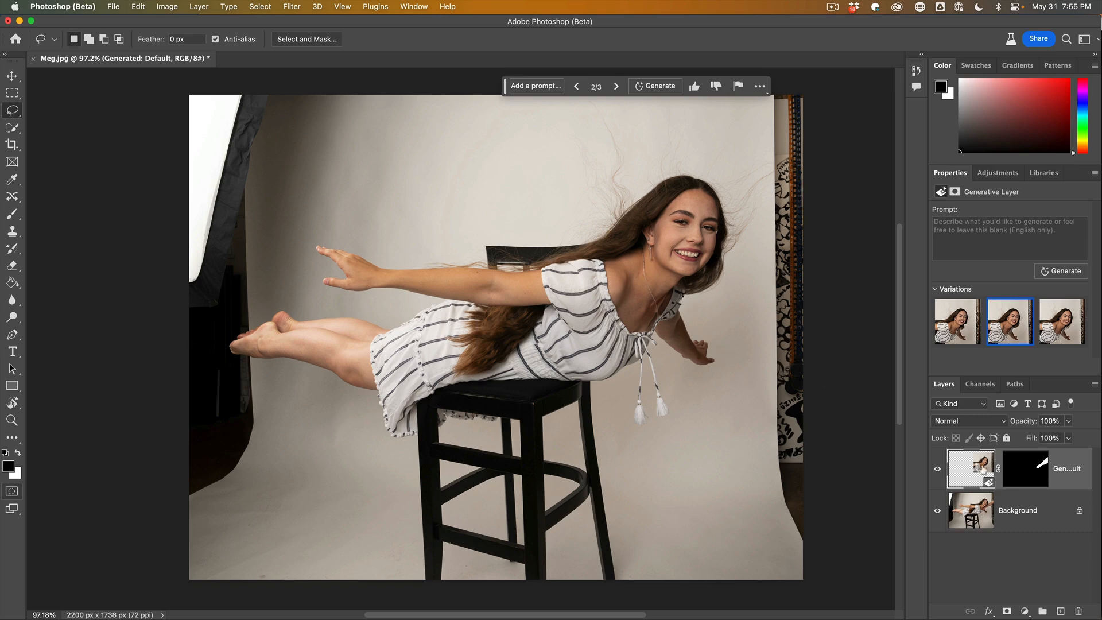
Merge the generated layer into the background layer.
left_click(1028, 500)
left_click(964, 471)
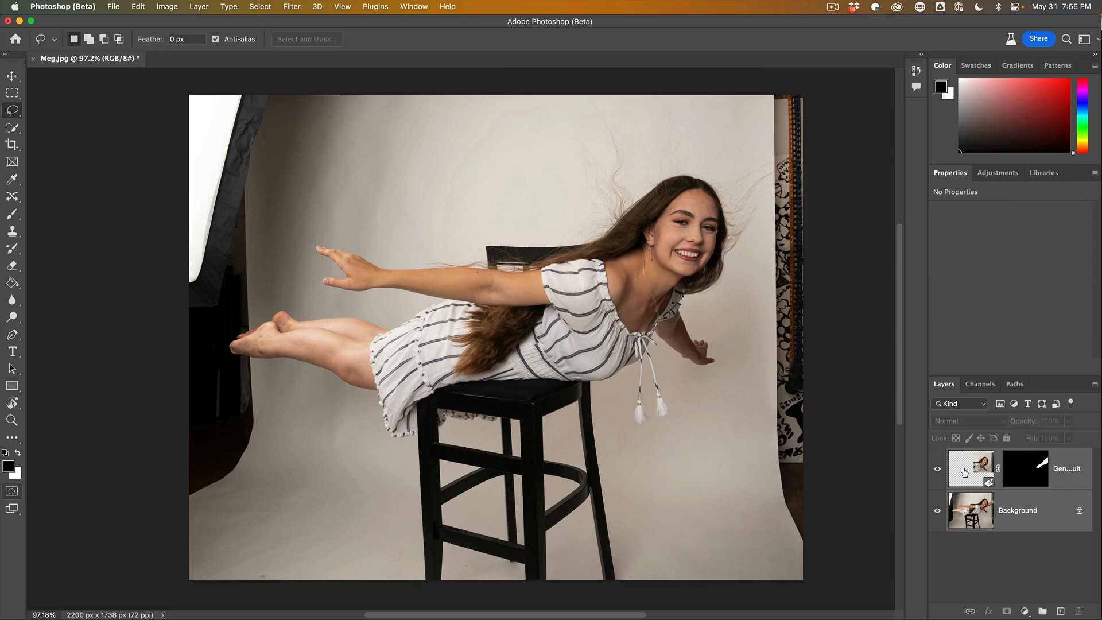
key("Delete")
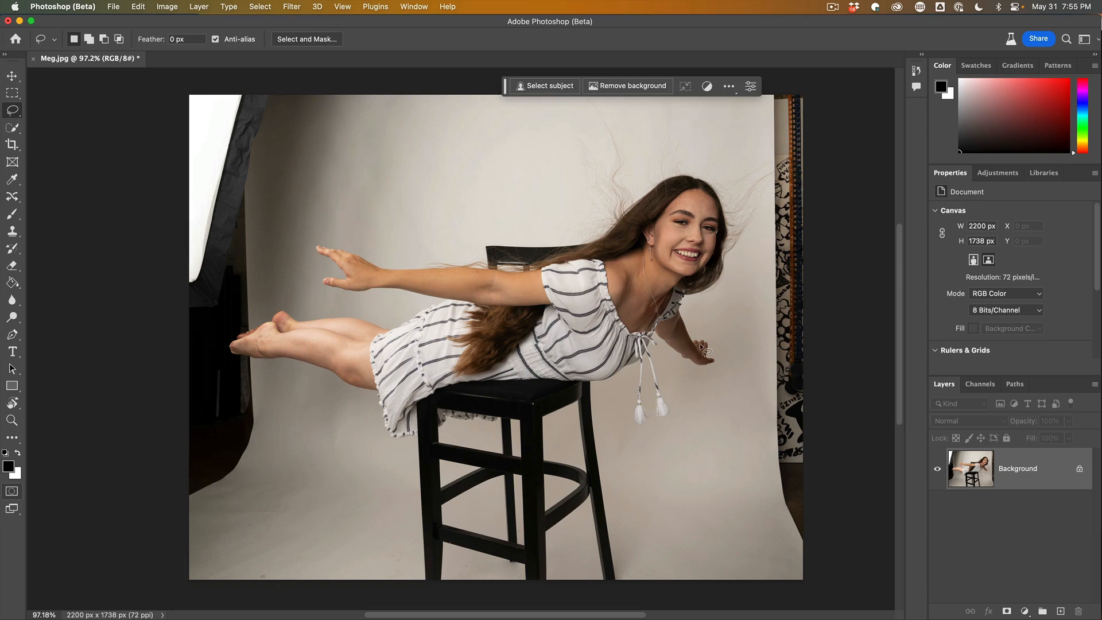
Extend the canvas to the left and bottom with the Crop tool, to about 2907 × 2189 px.
scroll(702, 347, "down", 5)
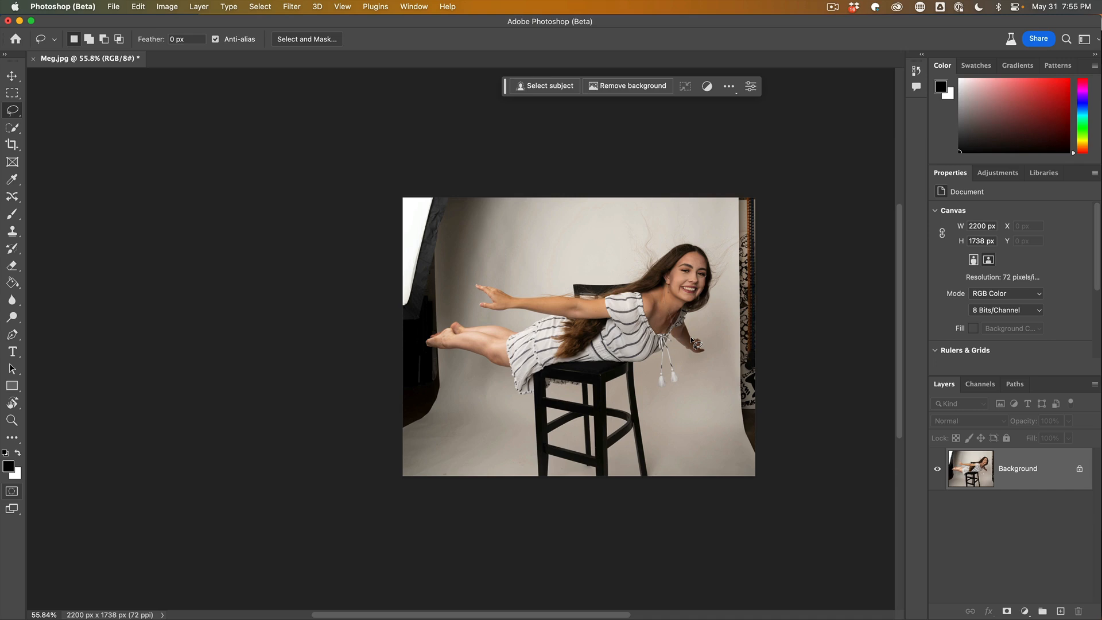
left_click(12, 144)
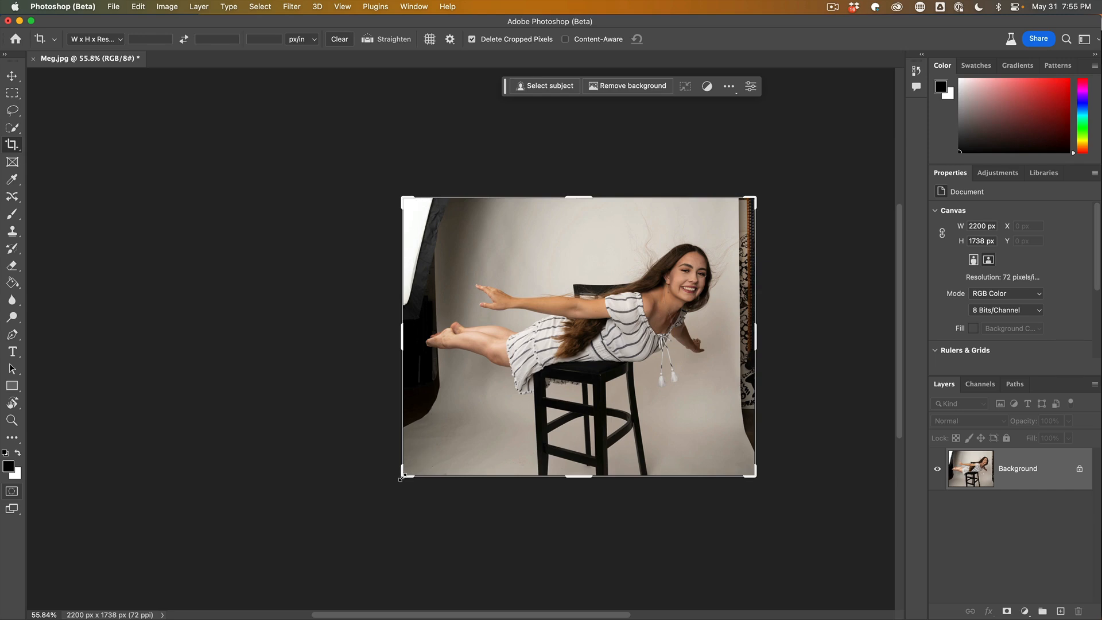
left_click_drag(401, 477, 346, 516)
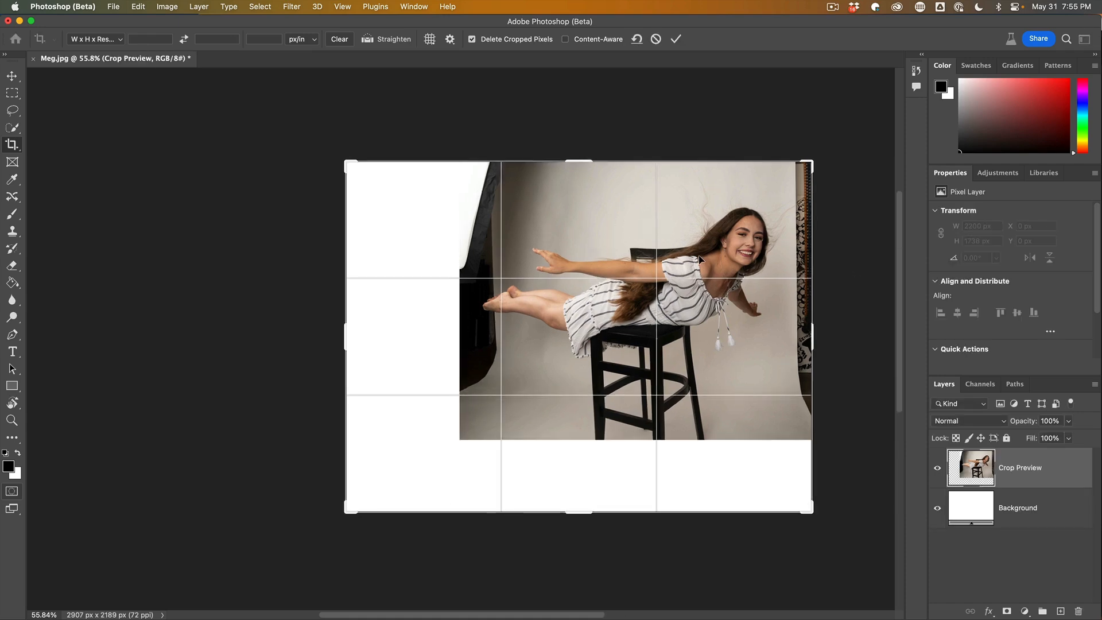
key("Return")
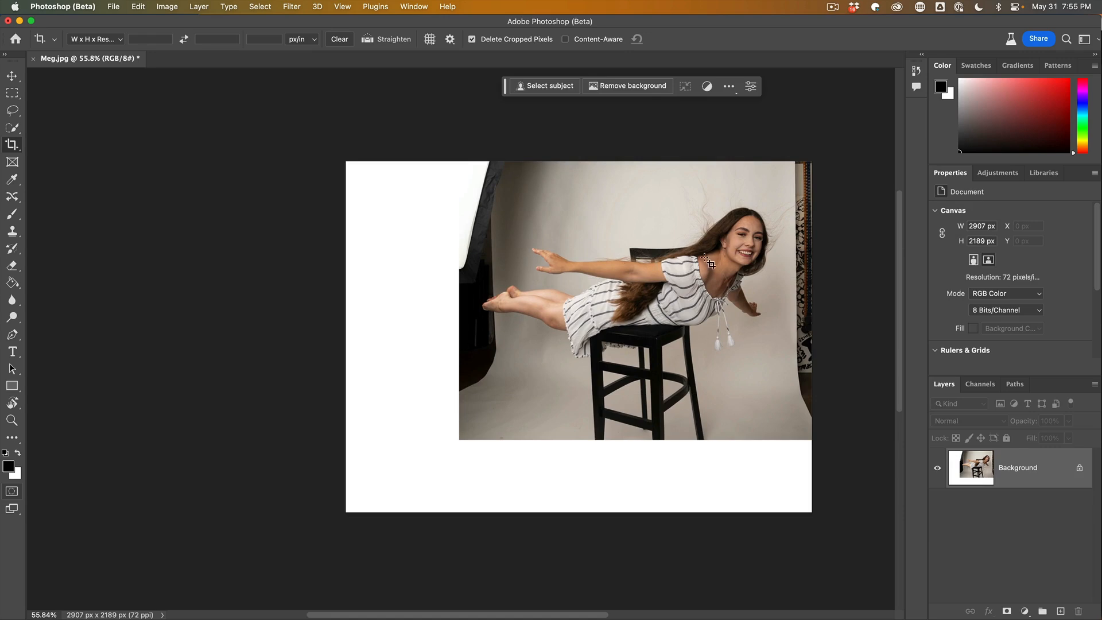
With the Quick Selection tool, set Select Subject to Cloud (Detailed results) and select the woman.
scroll(687, 255, "up", 3)
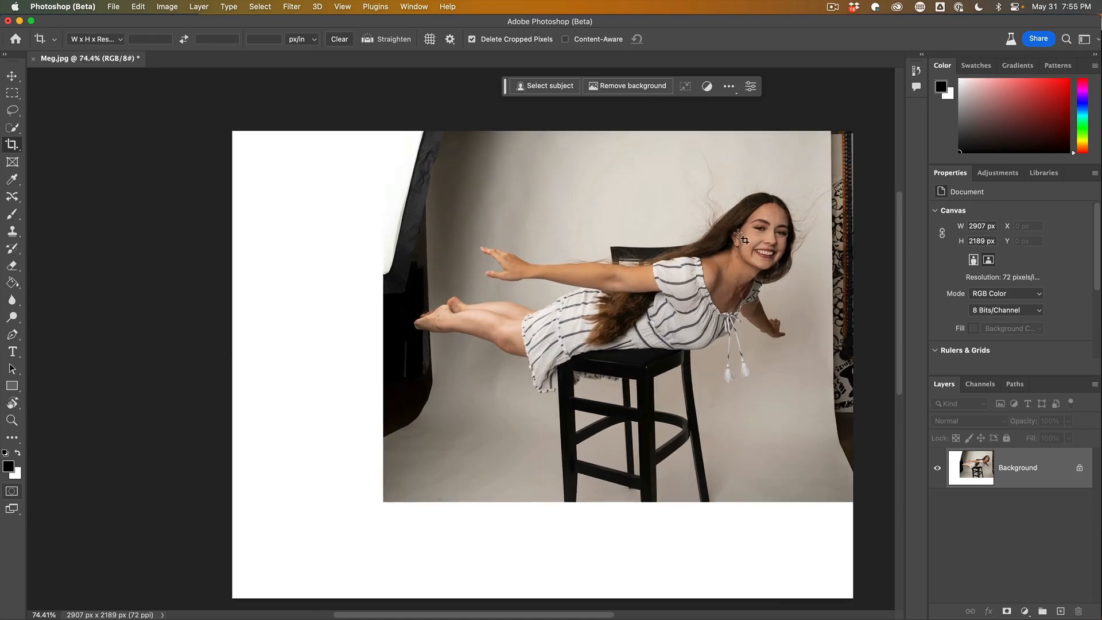
scroll(765, 260, "right", 5)
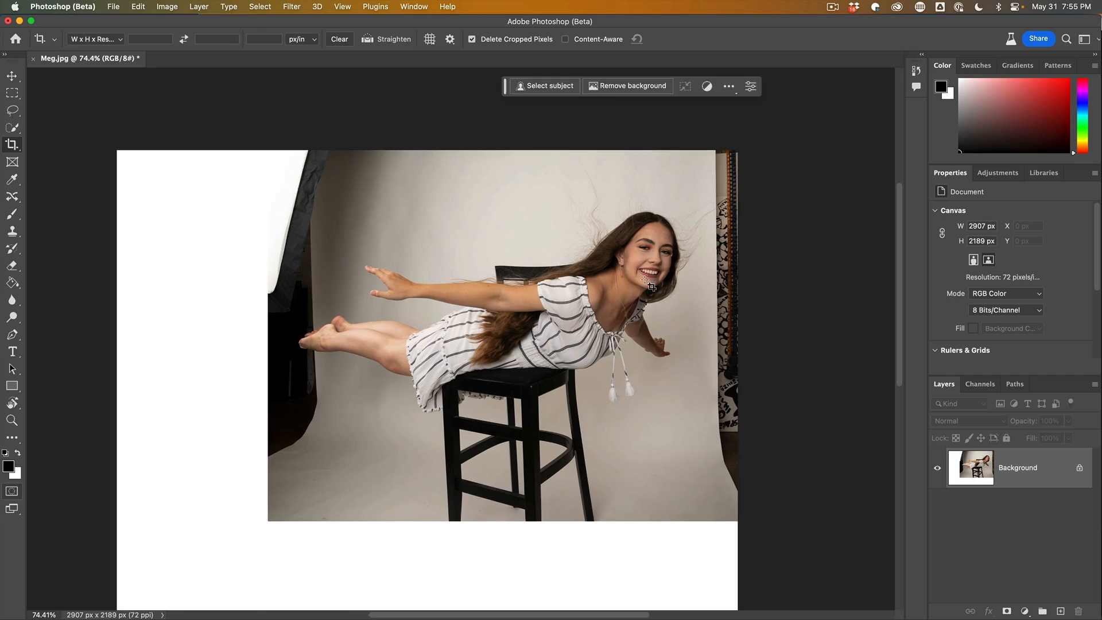
scroll(650, 285, "up", 3)
scroll(616, 302, "down", 1)
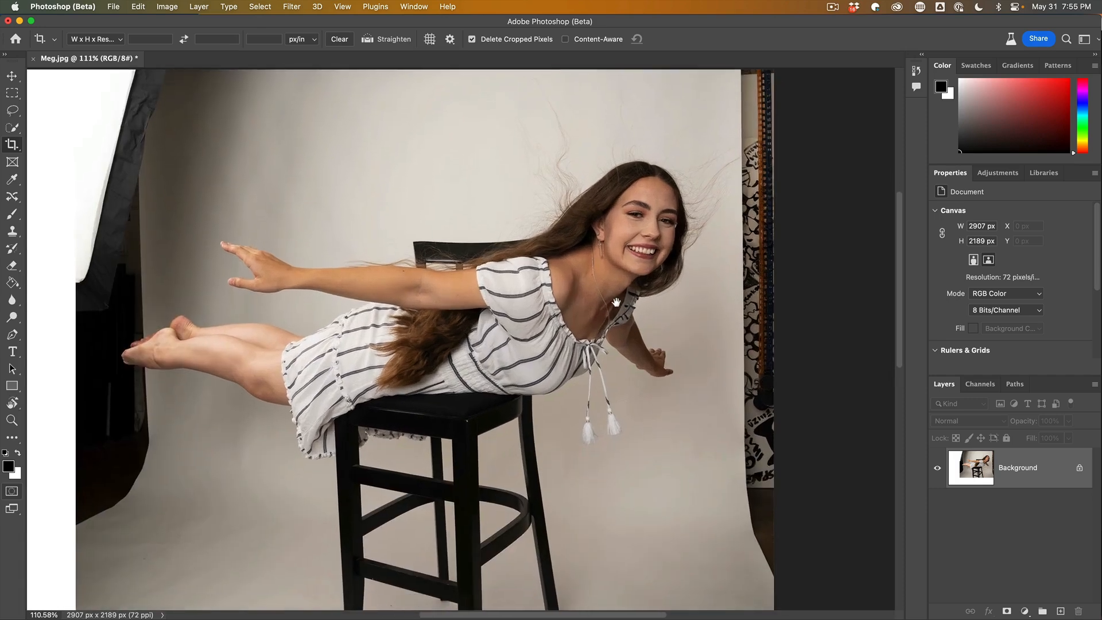
left_click_drag(616, 302, 619, 305)
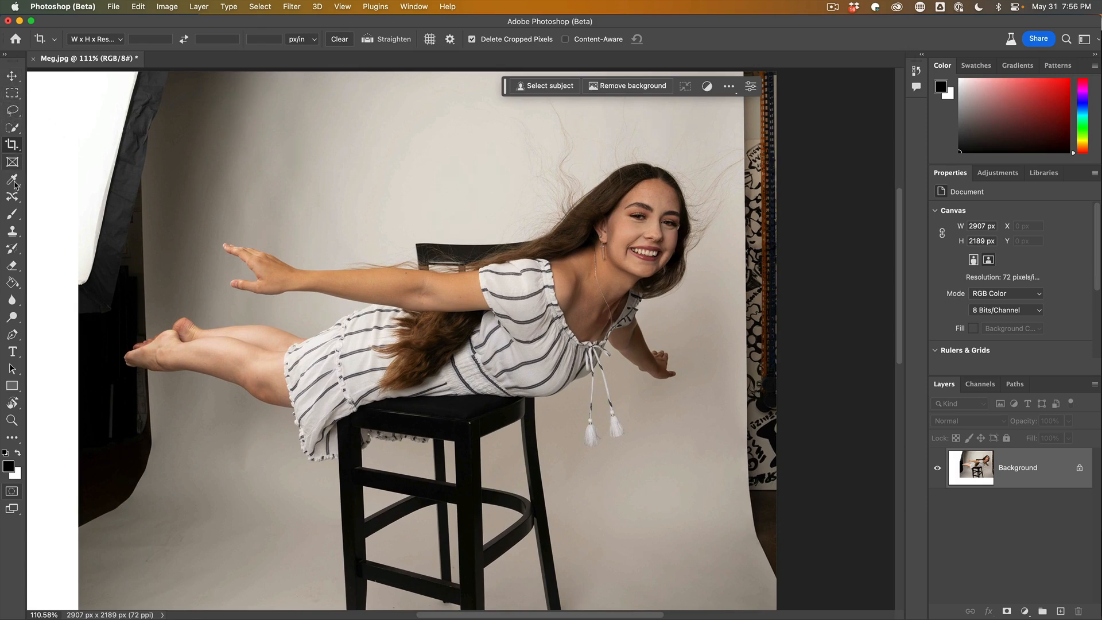
left_click(15, 127)
right_click(14, 127)
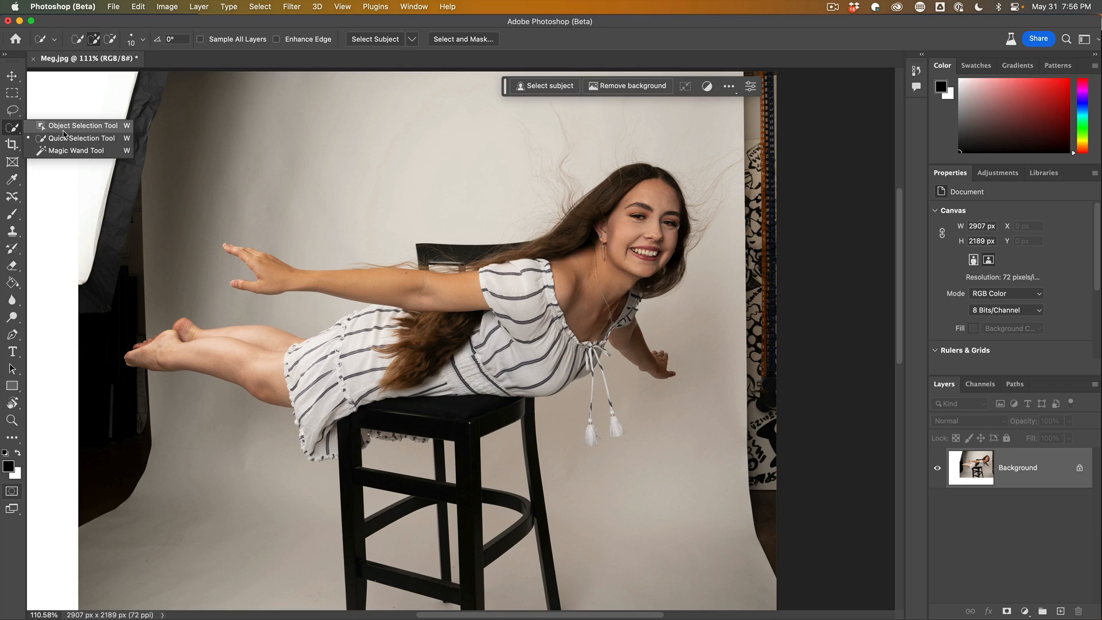
left_click(70, 137)
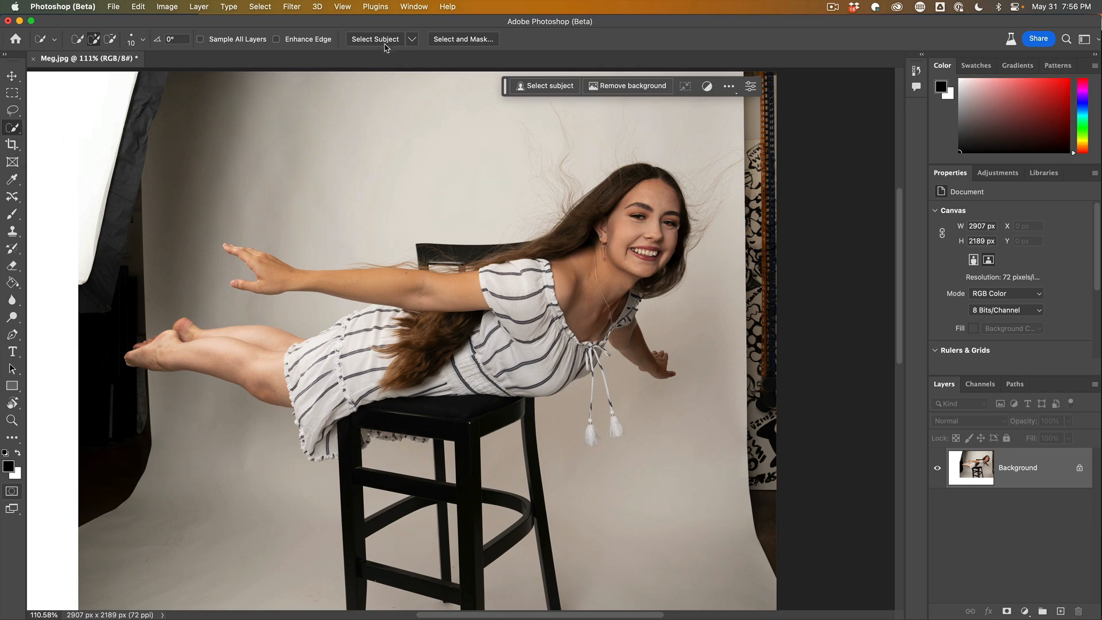
left_click(412, 39)
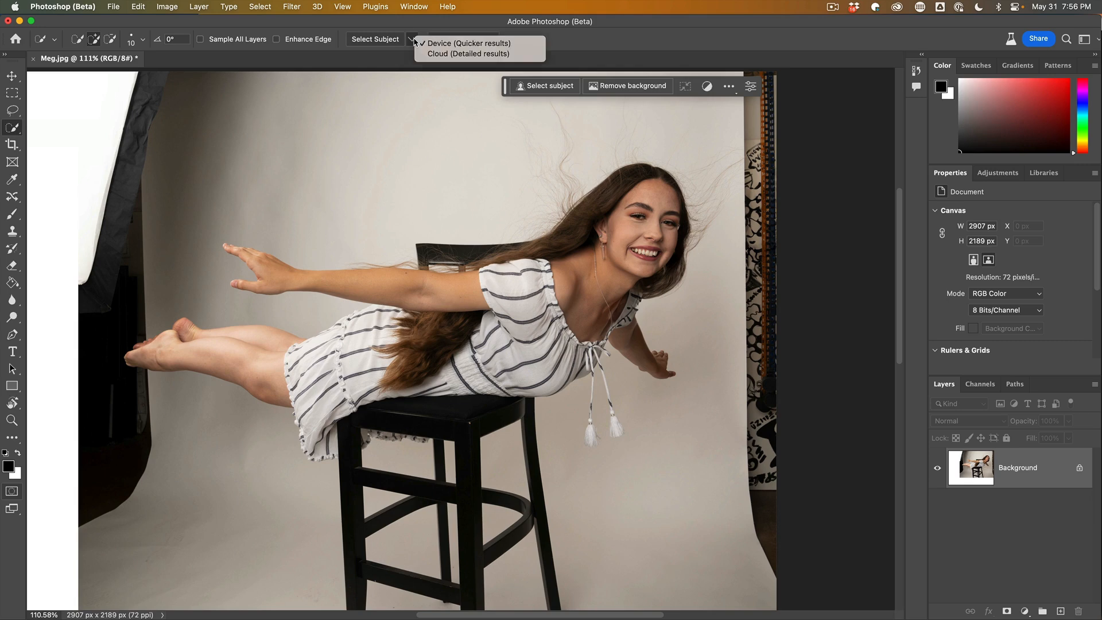
left_click(451, 53)
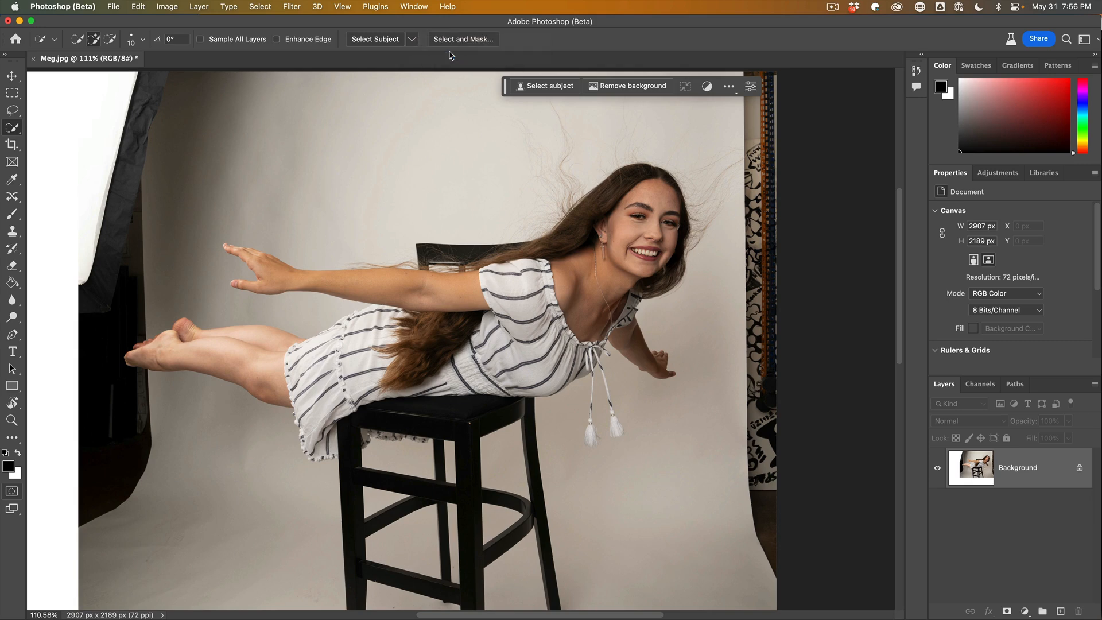
left_click(382, 41)
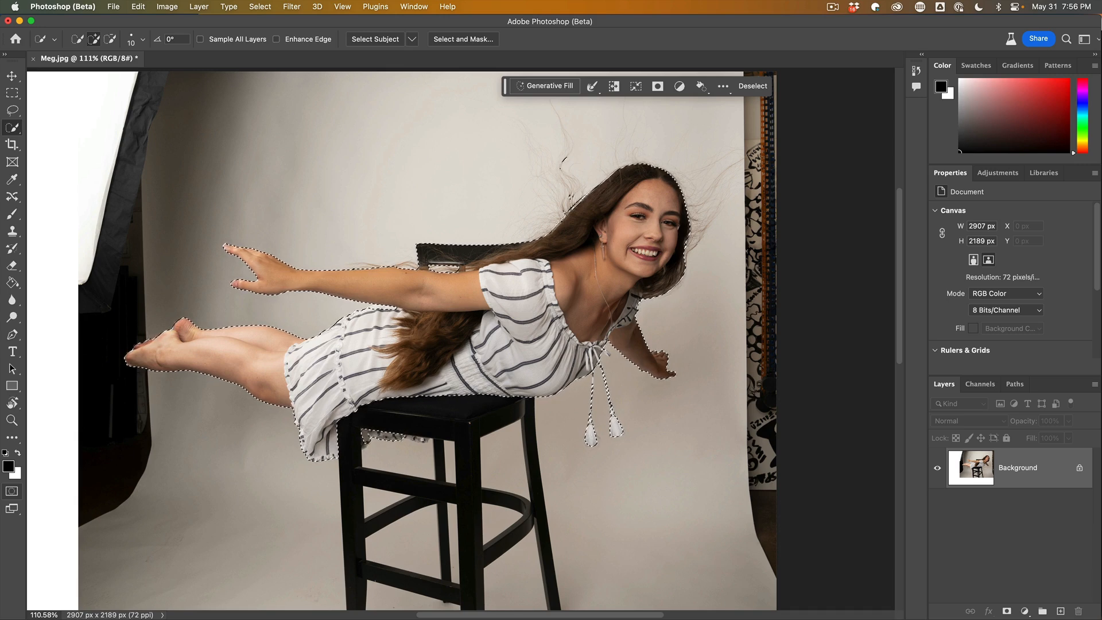
Open Select and Mask and paint over the flyaway hair with the Refine Edge Brush at size 25.
left_click(405, 437, "alt")
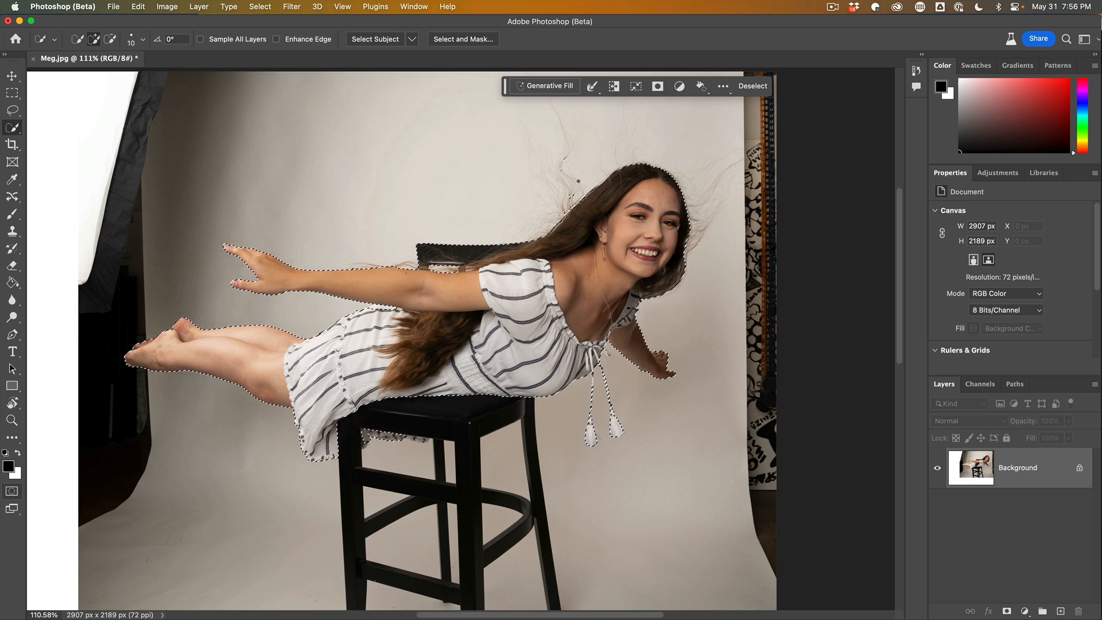
key("alt")
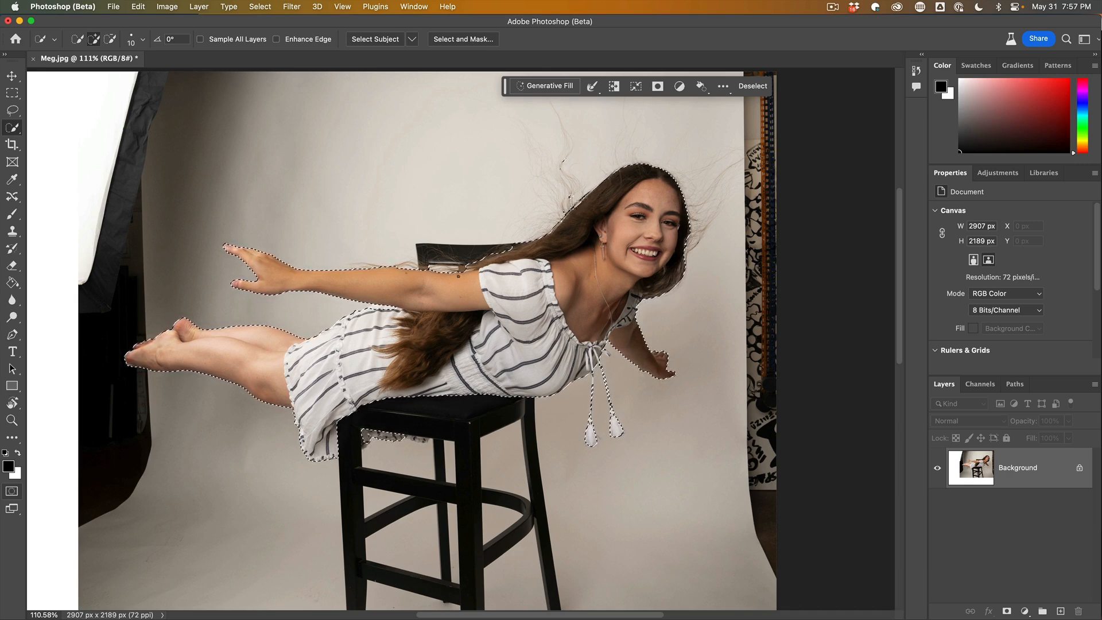
left_click(462, 41)
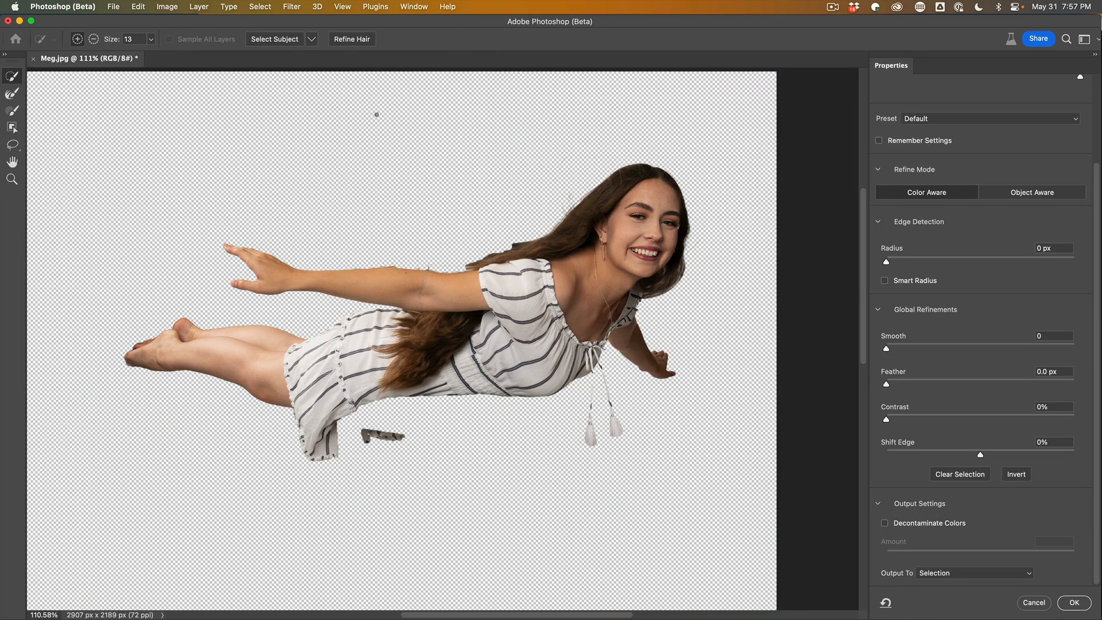
left_click(10, 94)
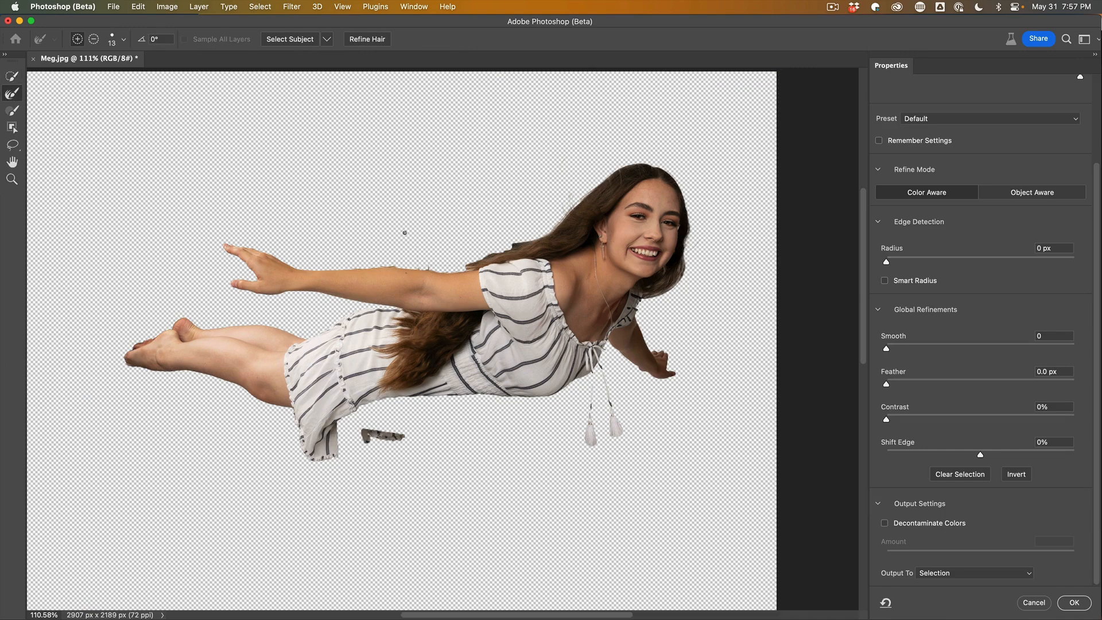
key("bracketright")
key("bracketright")
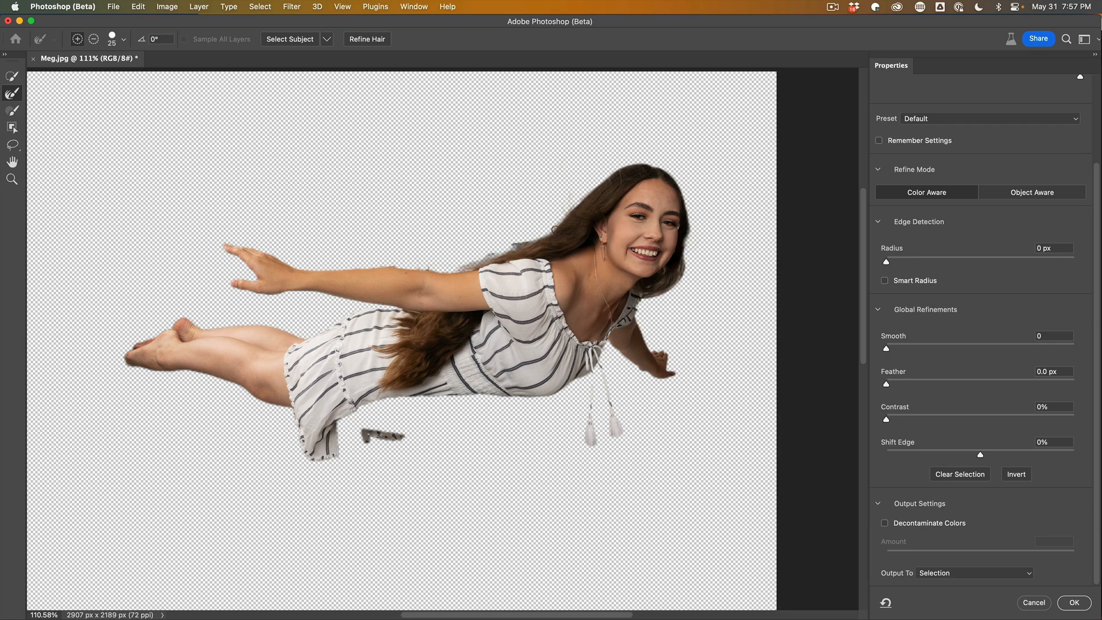
left_click_drag(515, 240, 490, 251)
mouse_move(555, 226)
left_mouse_down()
mouse_move(613, 171)
mouse_move(670, 158)
left_mouse_up()
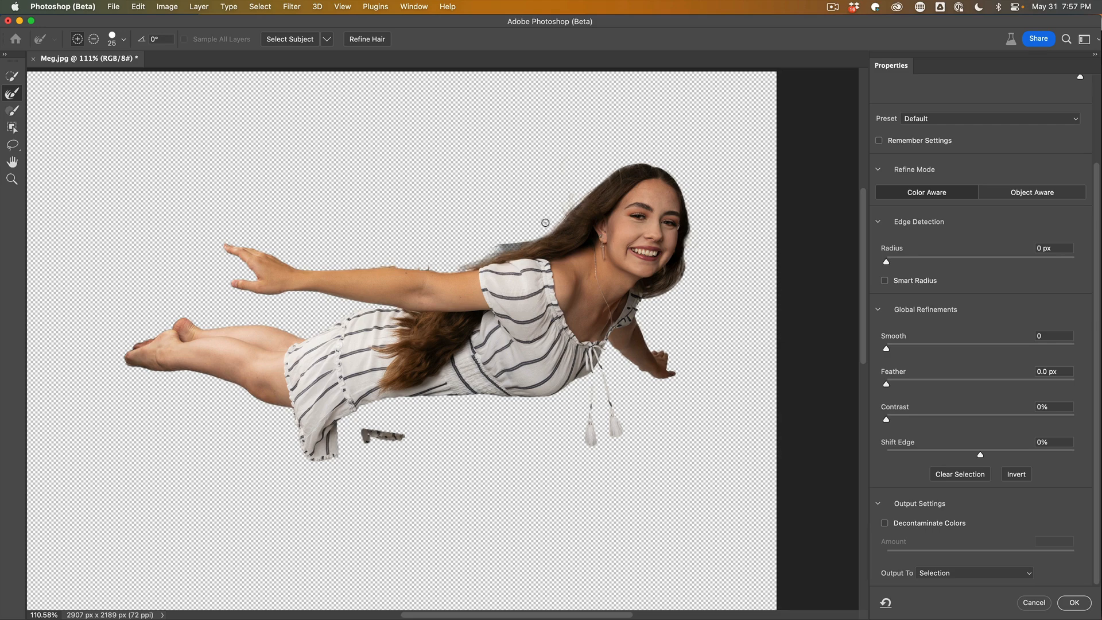
left_click_drag(515, 241, 457, 270)
Apply the refinement with a 1 px radius and Decontaminate Colors, outputting to a new layer with layer mask.
left_click_drag(886, 262, 893, 263)
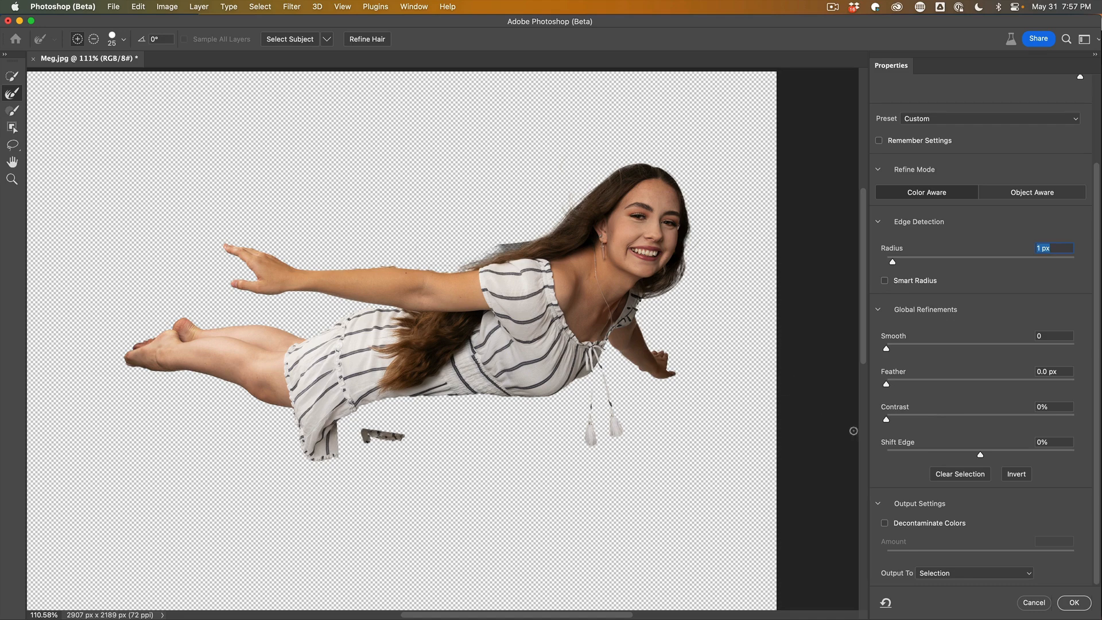
left_click(924, 524)
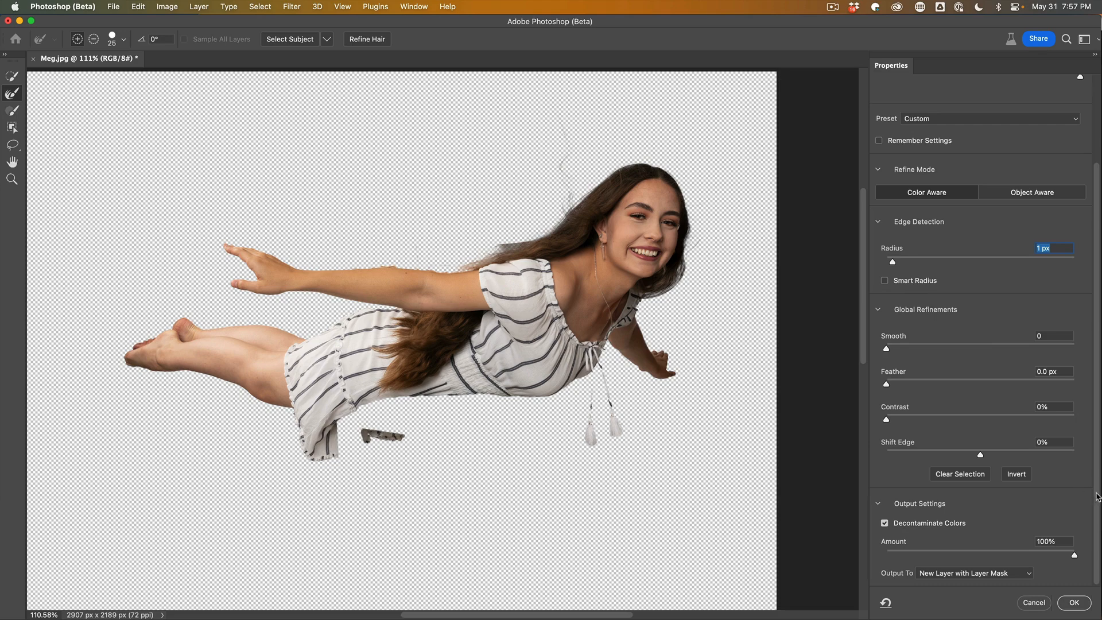
left_click(968, 573)
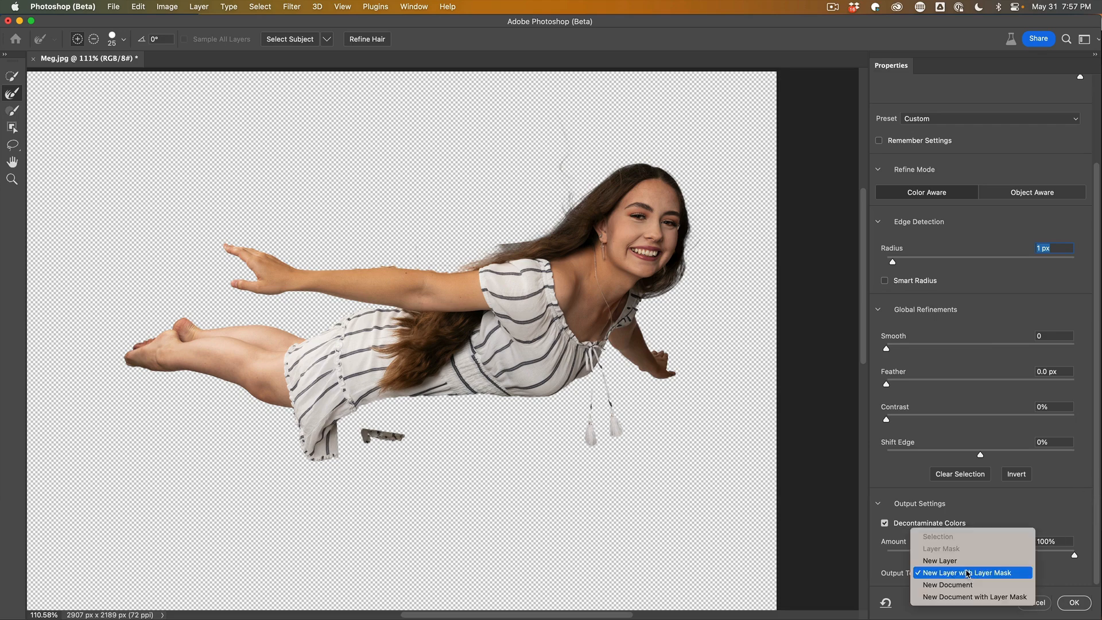
left_click(968, 572)
left_click(1073, 602)
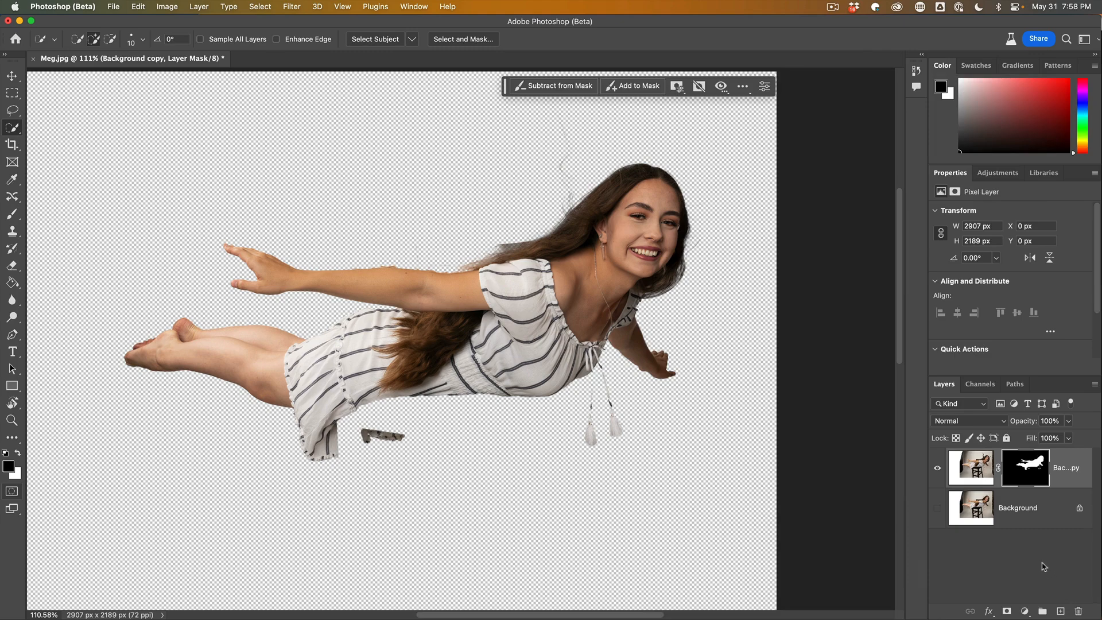
Using the woman's layer mask as a selection, generate a new background with Generative Fill prompt "Flying over English town".
left_click(938, 468)
left_click(937, 468)
left_click(1031, 473, "super")
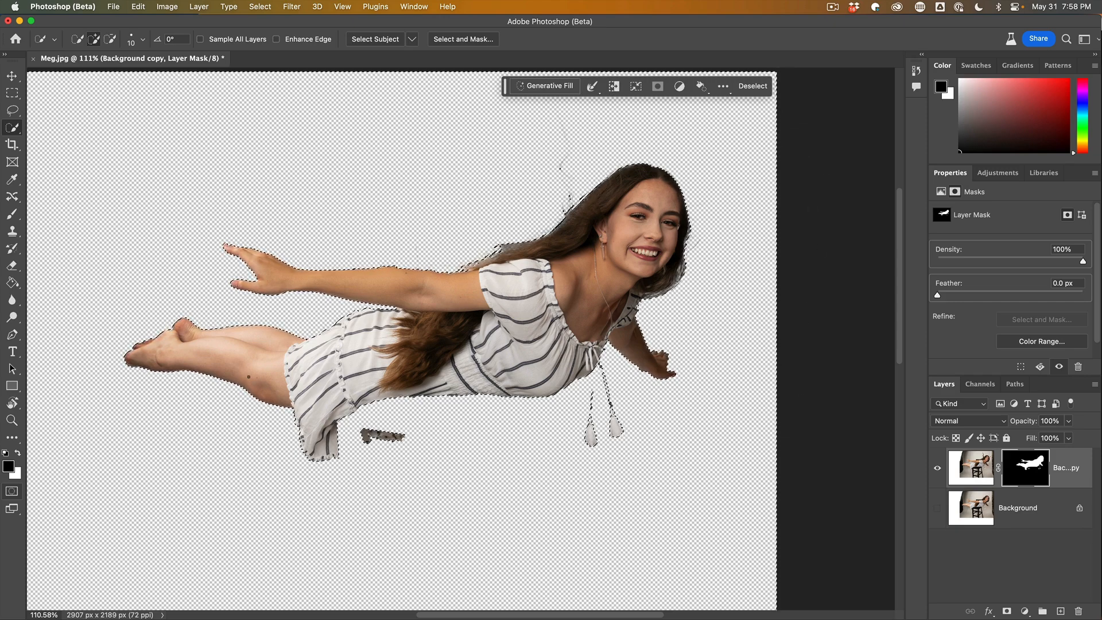
key("super+0")
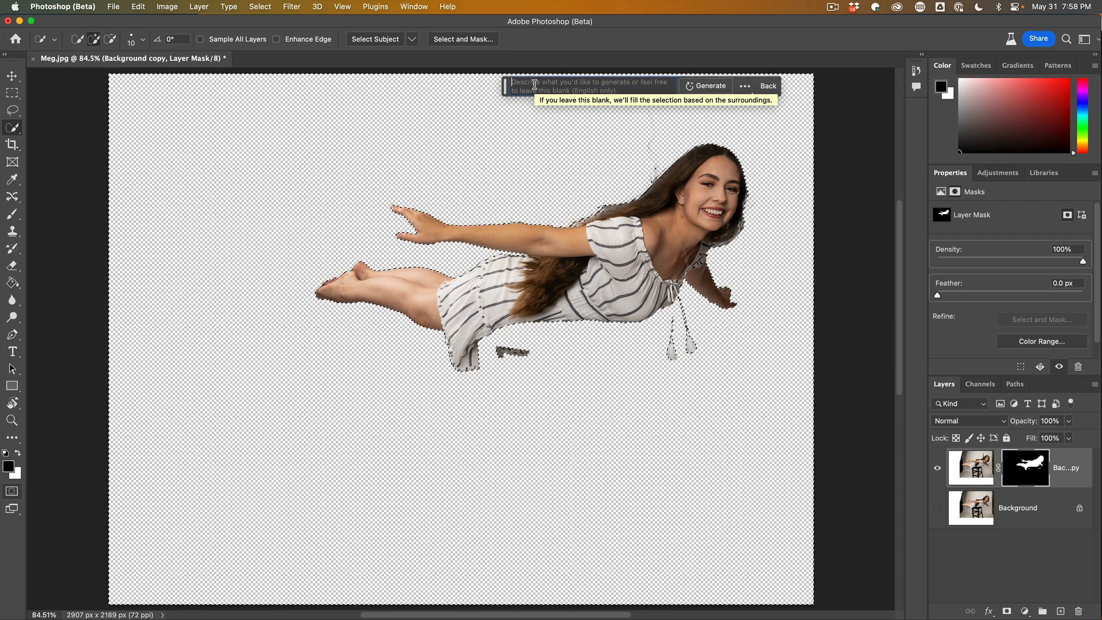
type("Flying over English town")
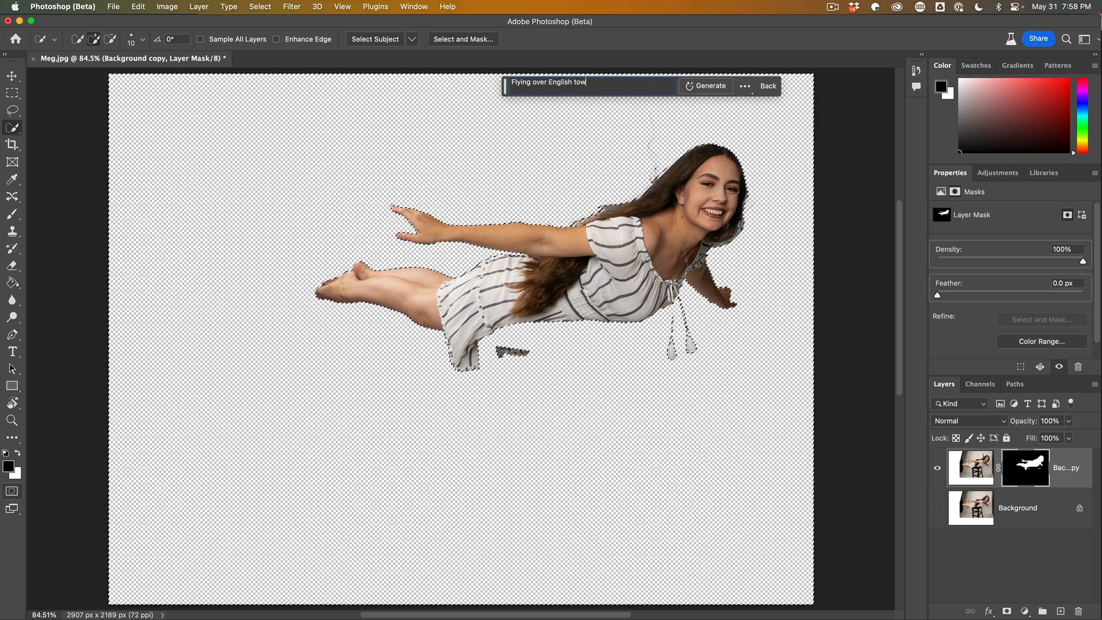
left_click(705, 86)
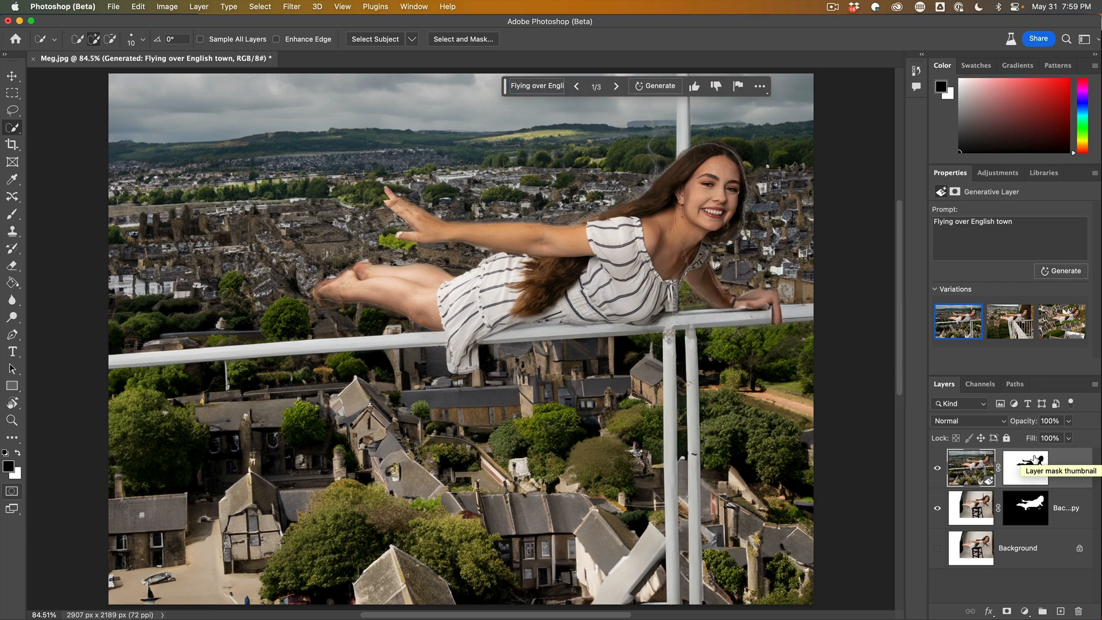
Pick the third Generative Fill variation and compare it with the woman's cutout layer hidden and shown.
left_click(1004, 322)
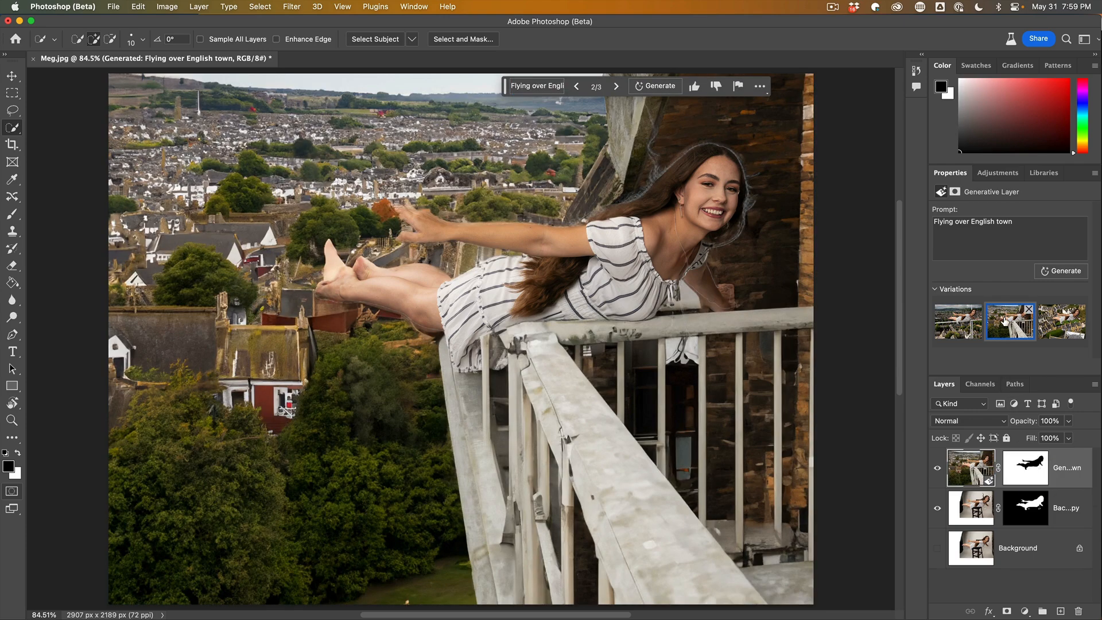
left_click(1055, 324)
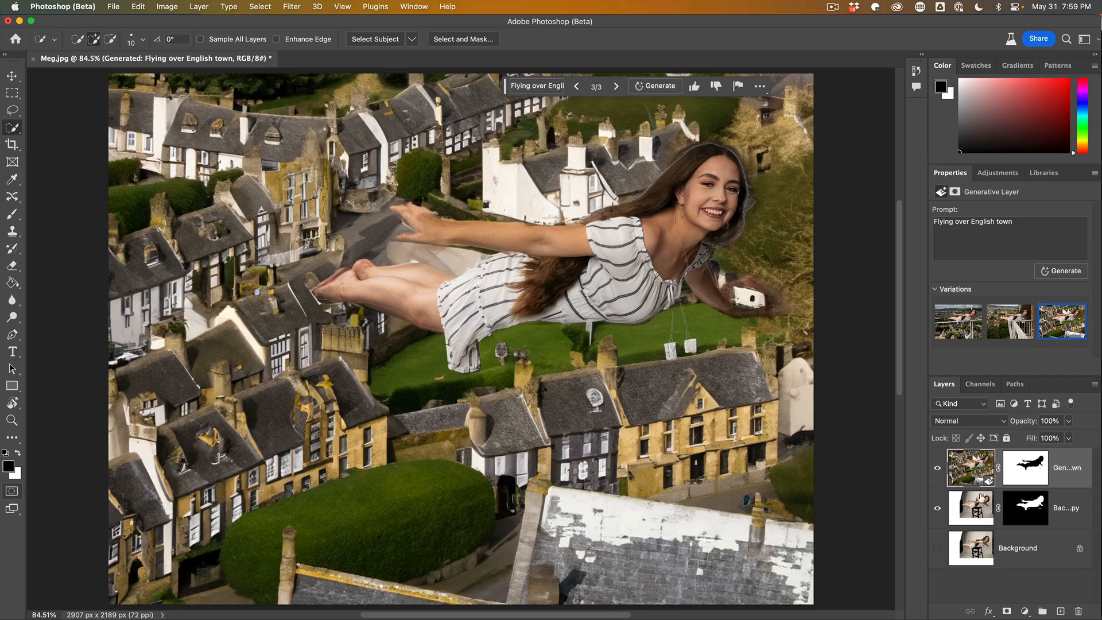
left_click(937, 509)
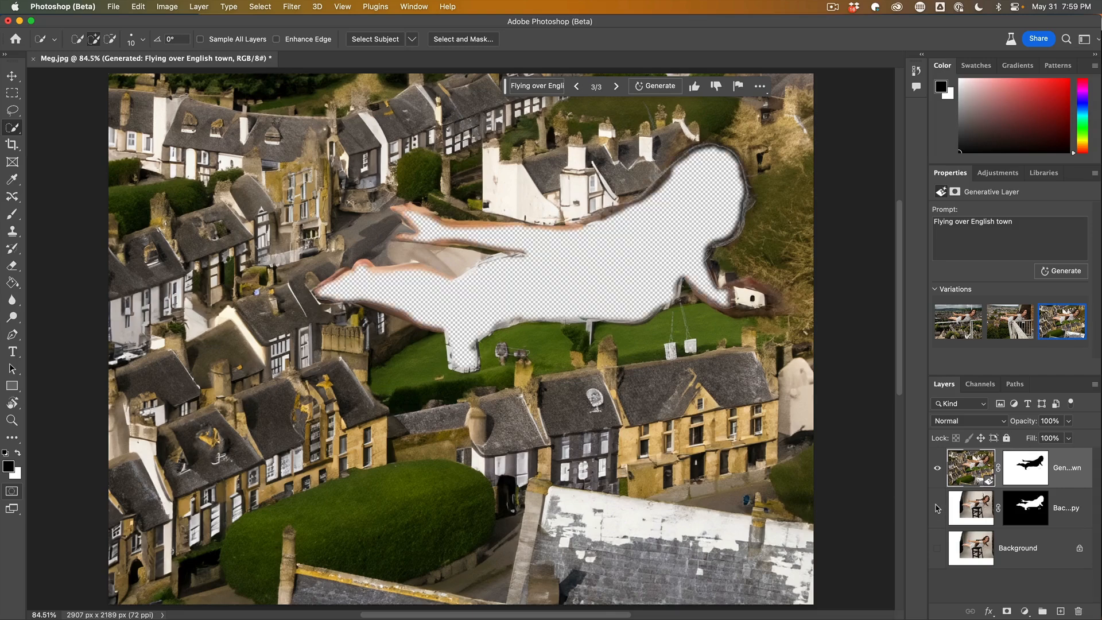
left_click(936, 509)
left_click(936, 508)
left_click(937, 508)
Duplicate the woman's cutout layer and move the copy above the generated background layer.
left_click(970, 507)
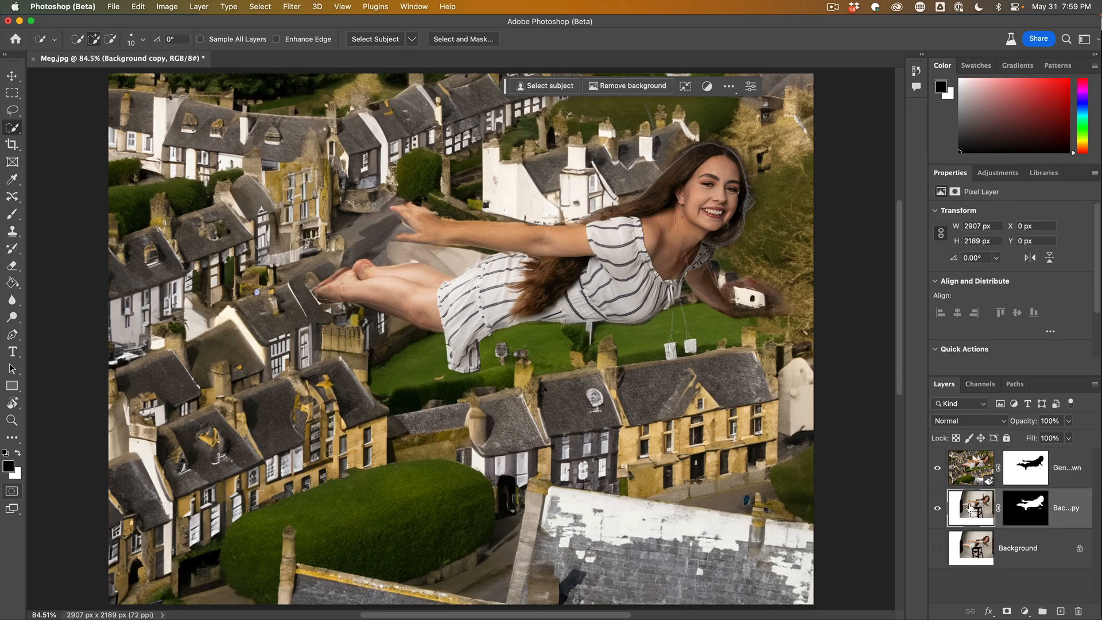
key("super+j")
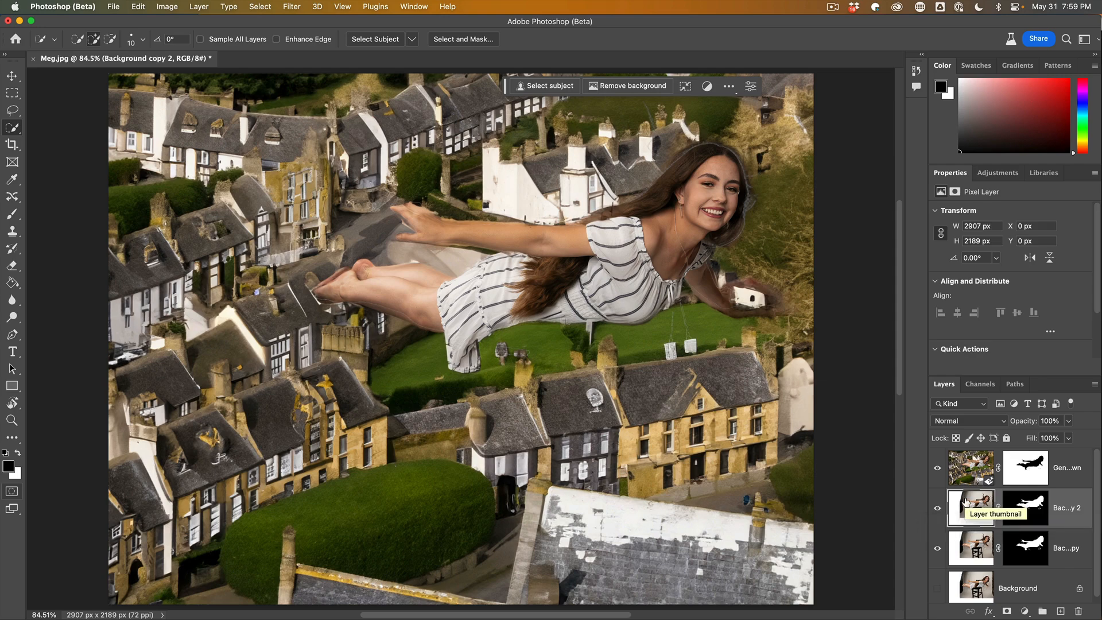
left_click_drag(970, 505, 969, 456)
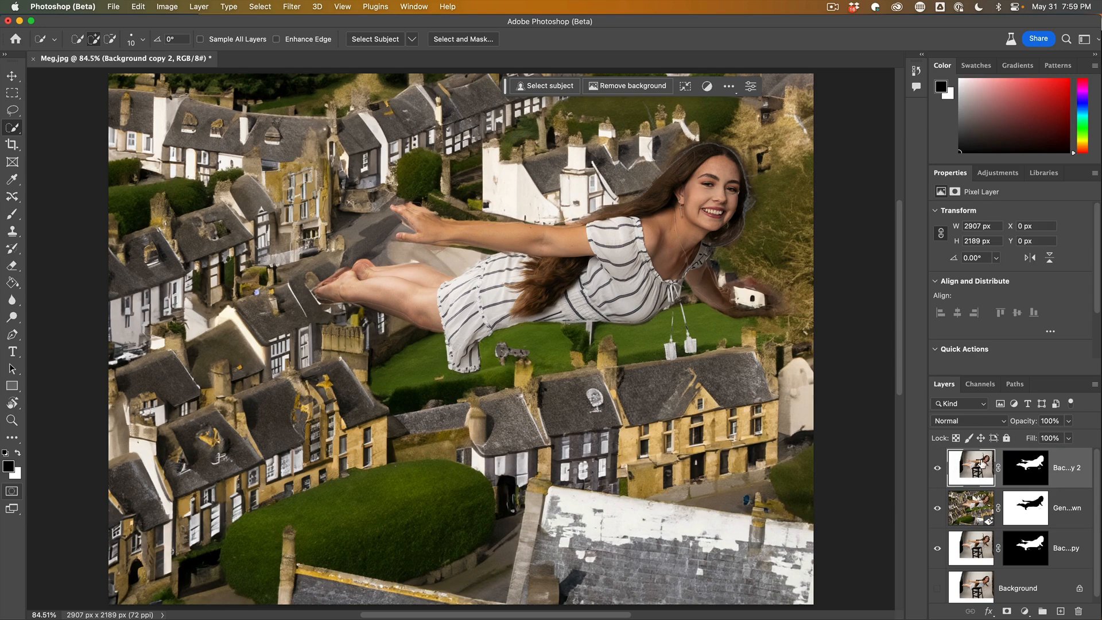
Scale the copied woman layer up to about 108.6% with Free Transform and reposition it slightly.
key("ctrl+t")
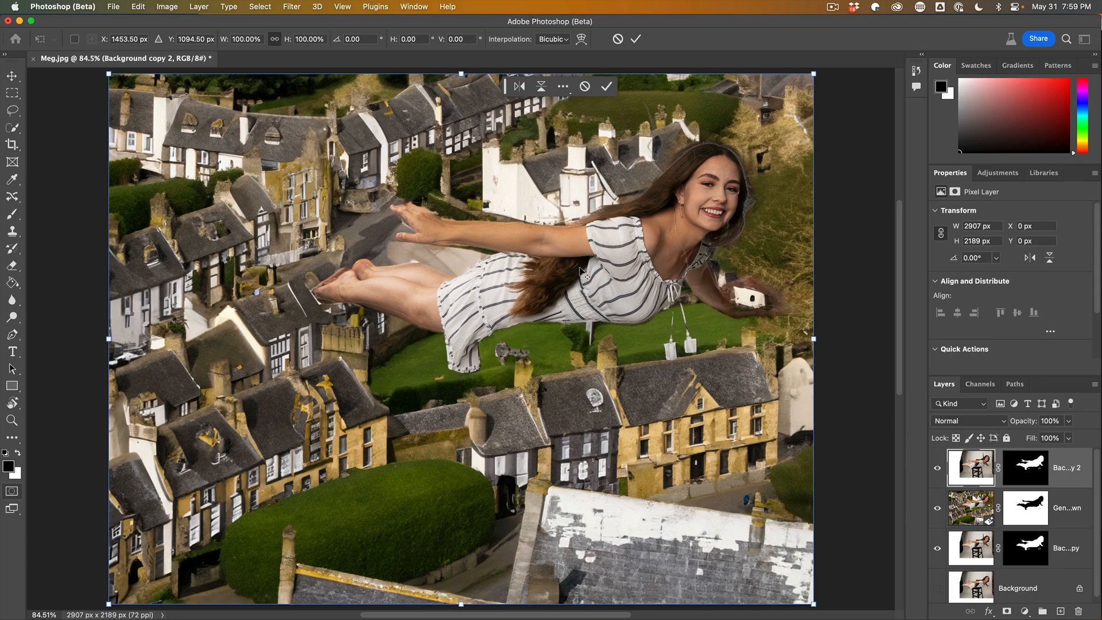
scroll(580, 269, "down", 2)
scroll(580, 269, "down", 2)
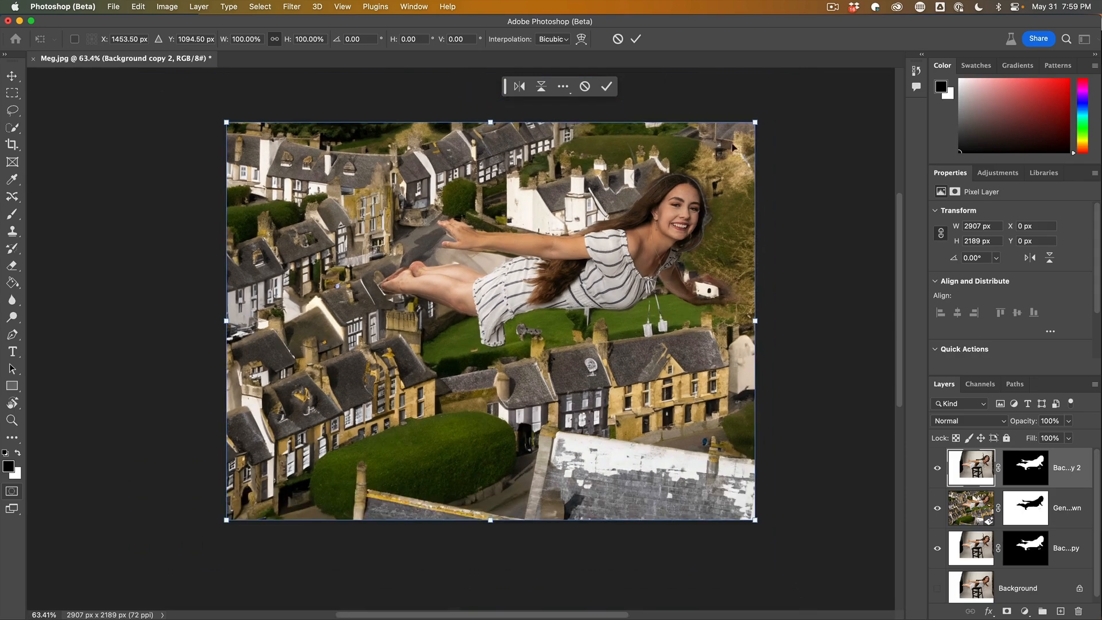
left_click_drag(755, 121, 779, 104)
left_click_drag(727, 177, 718, 186)
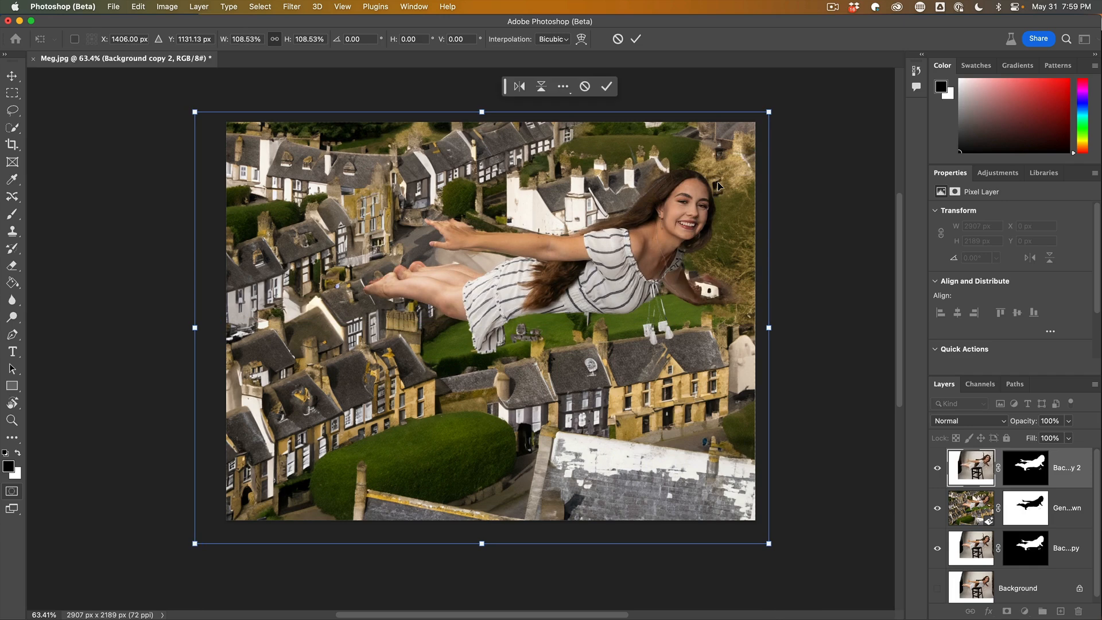
key("w")
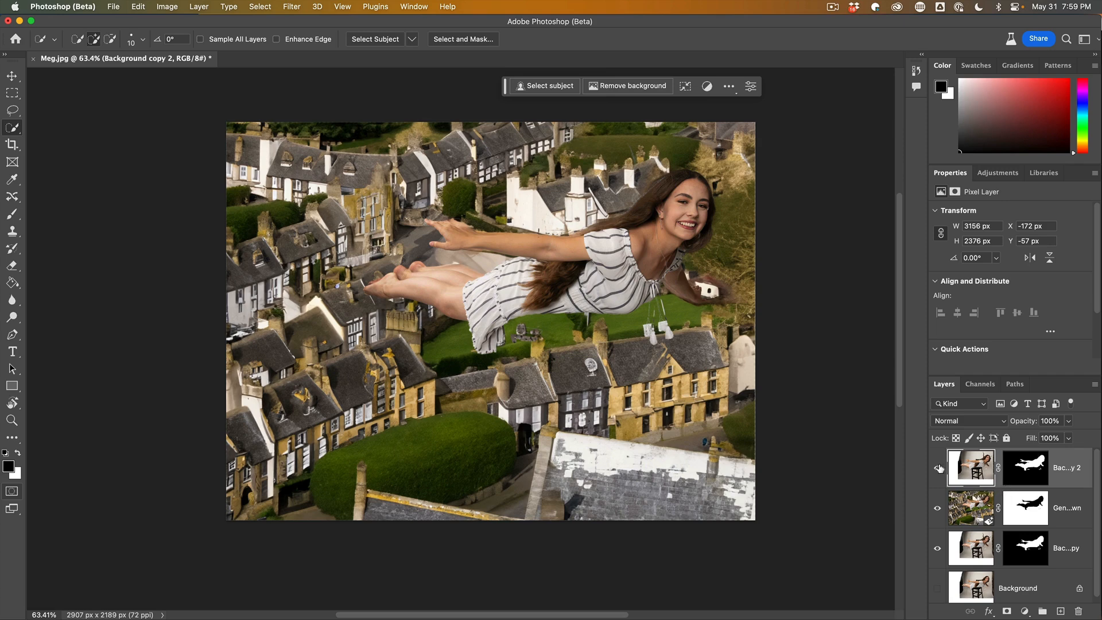
Hide both woman layers, lasso around the transparent hole, and fill it with Generative Fill using no prompt.
left_click(937, 468)
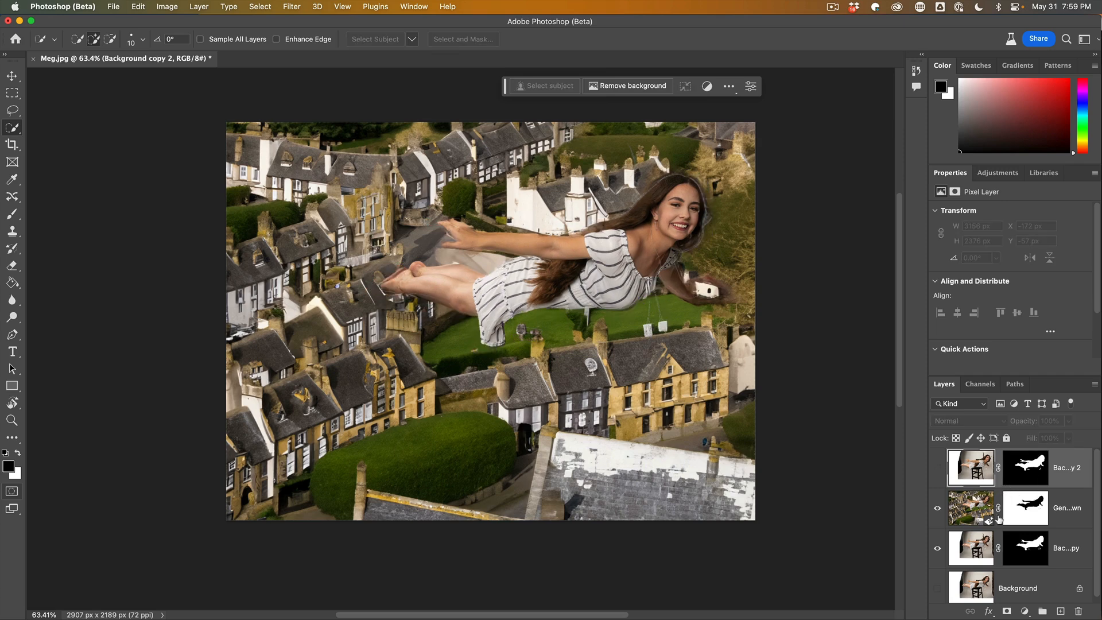
left_click(937, 548)
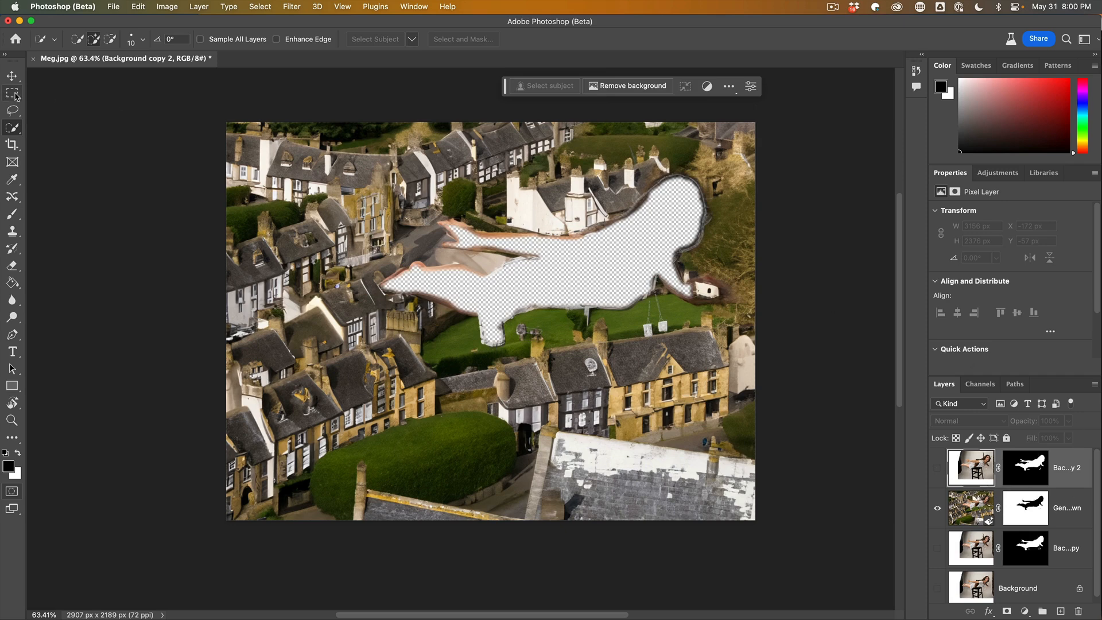
left_click(12, 110)
mouse_move(376, 261)
left_mouse_down()
mouse_move(380, 270)
mouse_move(431, 251)
mouse_move(440, 214)
mouse_move(517, 223)
mouse_move(626, 195)
mouse_move(657, 171)
mouse_move(693, 169)
mouse_move(723, 208)
mouse_move(693, 267)
mouse_move(736, 290)
mouse_move(701, 307)
mouse_move(669, 293)
mouse_move(612, 320)
mouse_move(523, 326)
mouse_move(505, 351)
mouse_move(481, 351)
mouse_move(426, 309)
mouse_move(392, 299)
mouse_move(379, 273)
left_mouse_up()
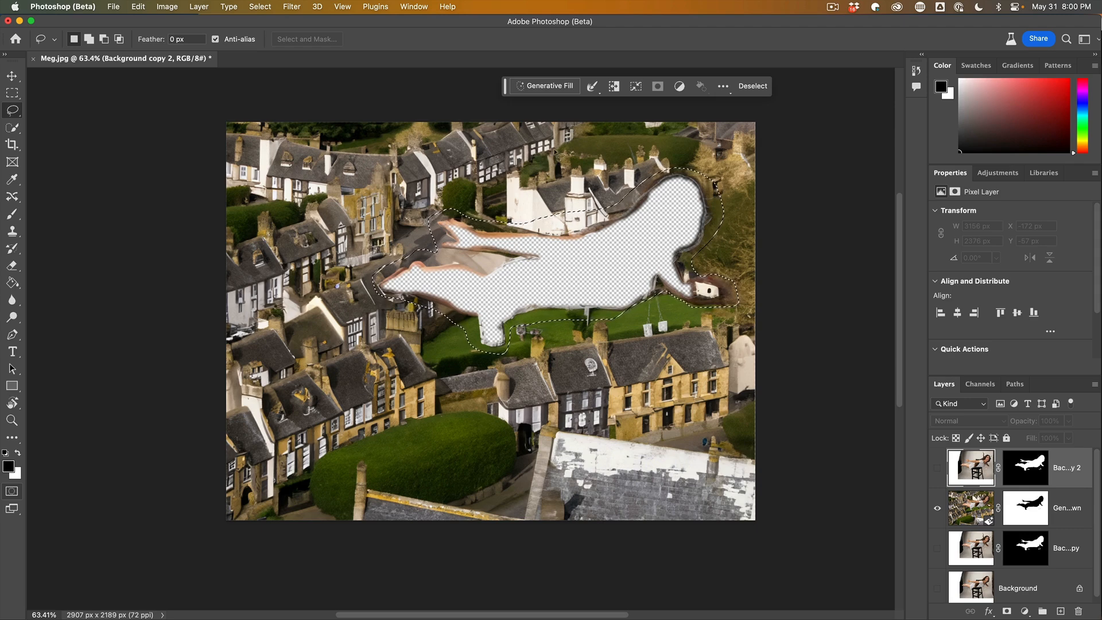
left_click(543, 86)
left_click(705, 86)
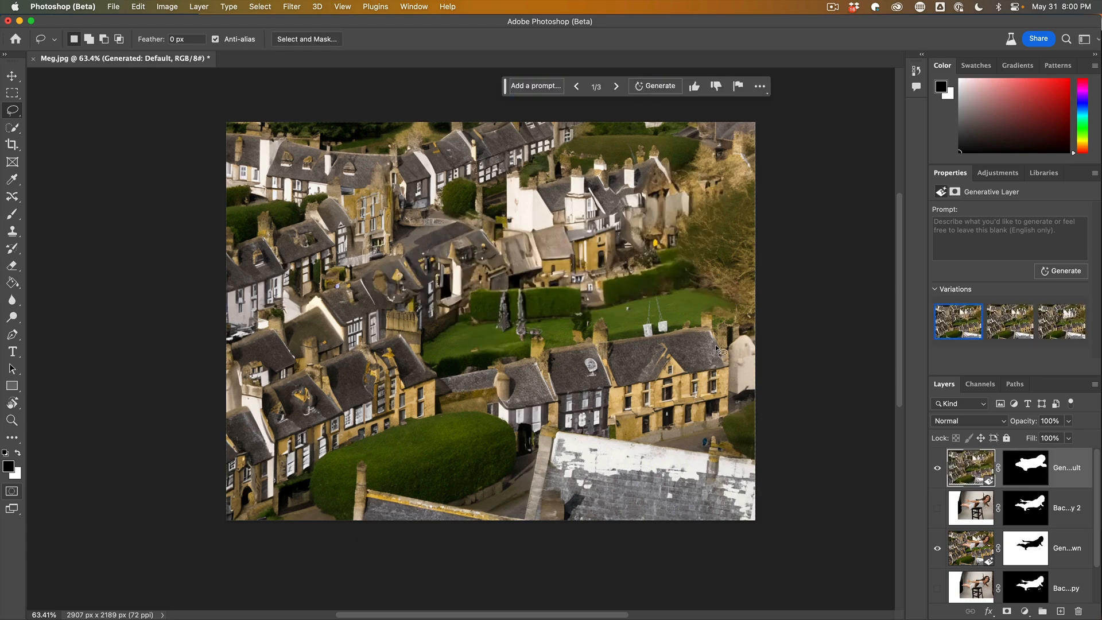
Show the scaled woman layer again and move it to the top of the layer stack.
left_click(938, 507)
left_click_drag(976, 502, 974, 463)
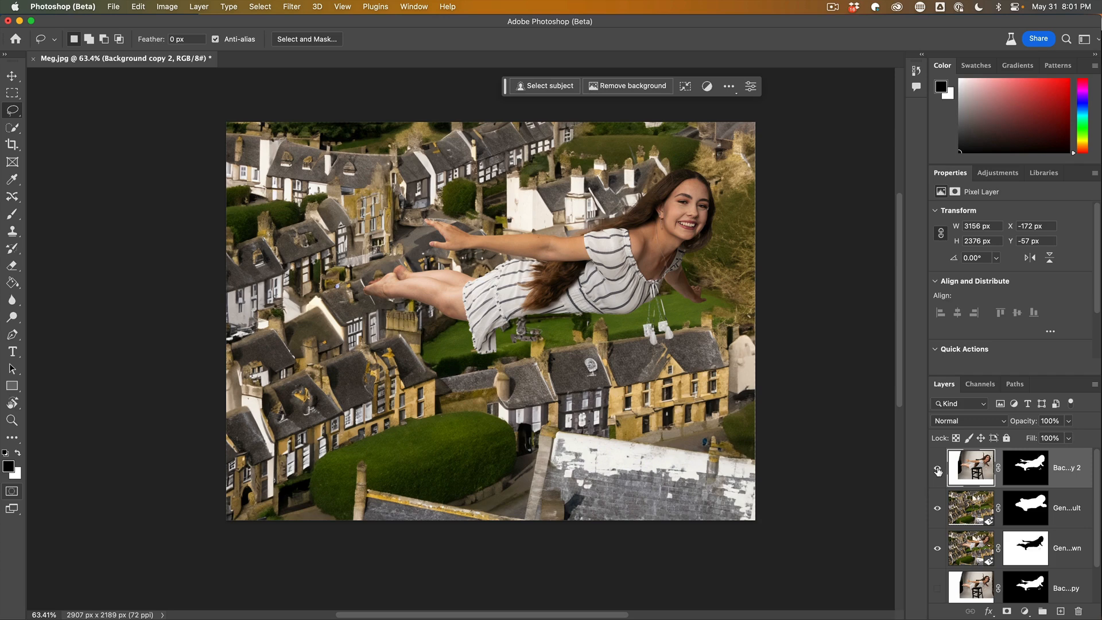
left_click(10, 79)
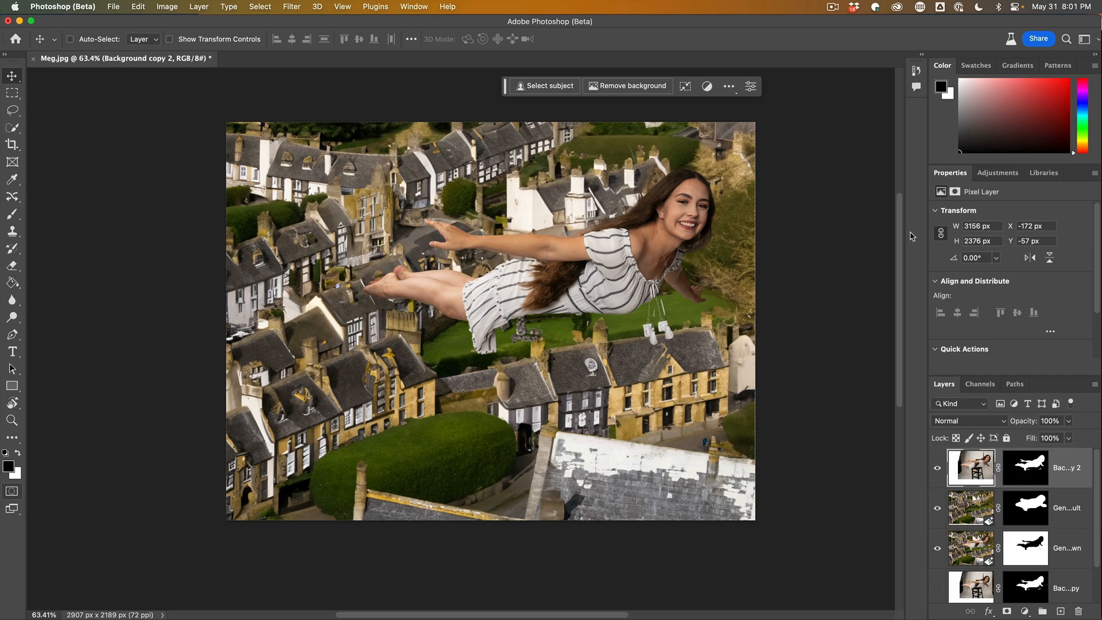
left_click(294, 7)
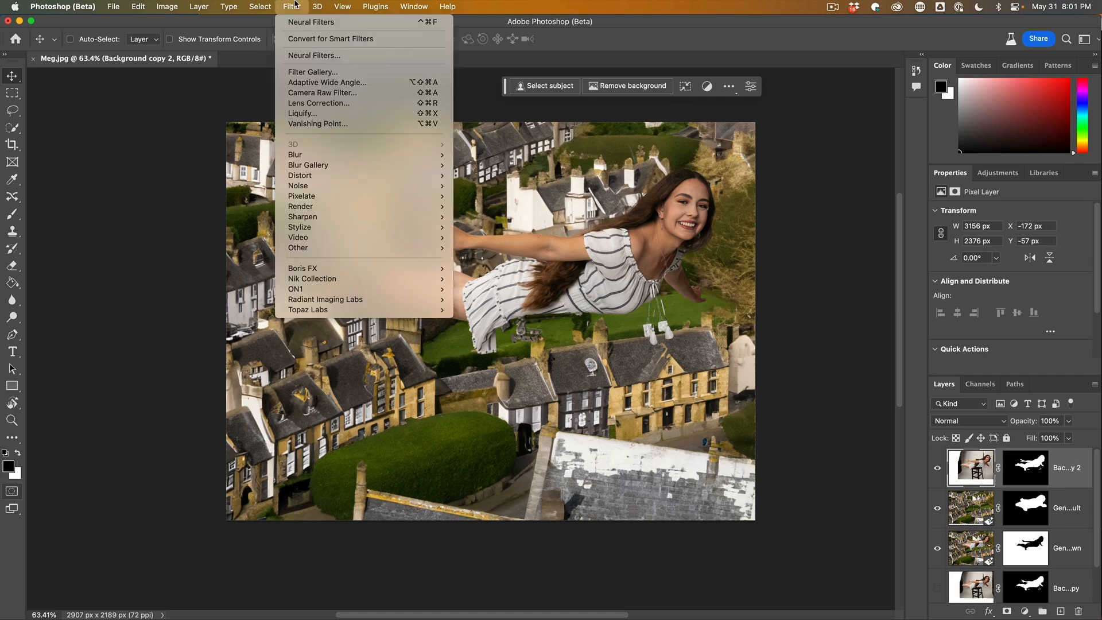
left_click(310, 55)
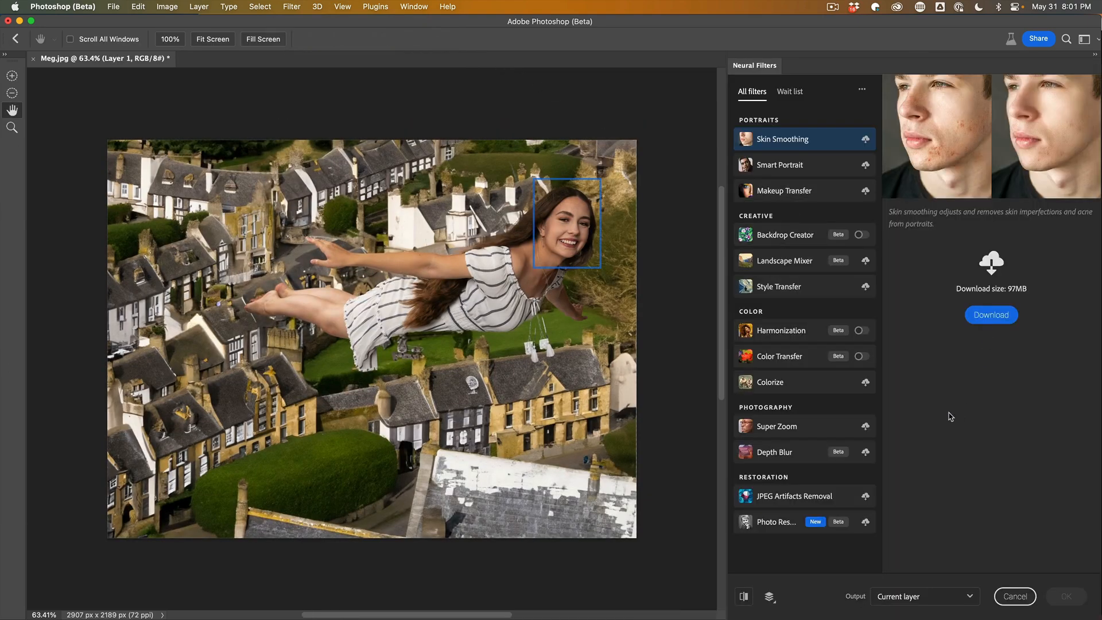
left_click(759, 335)
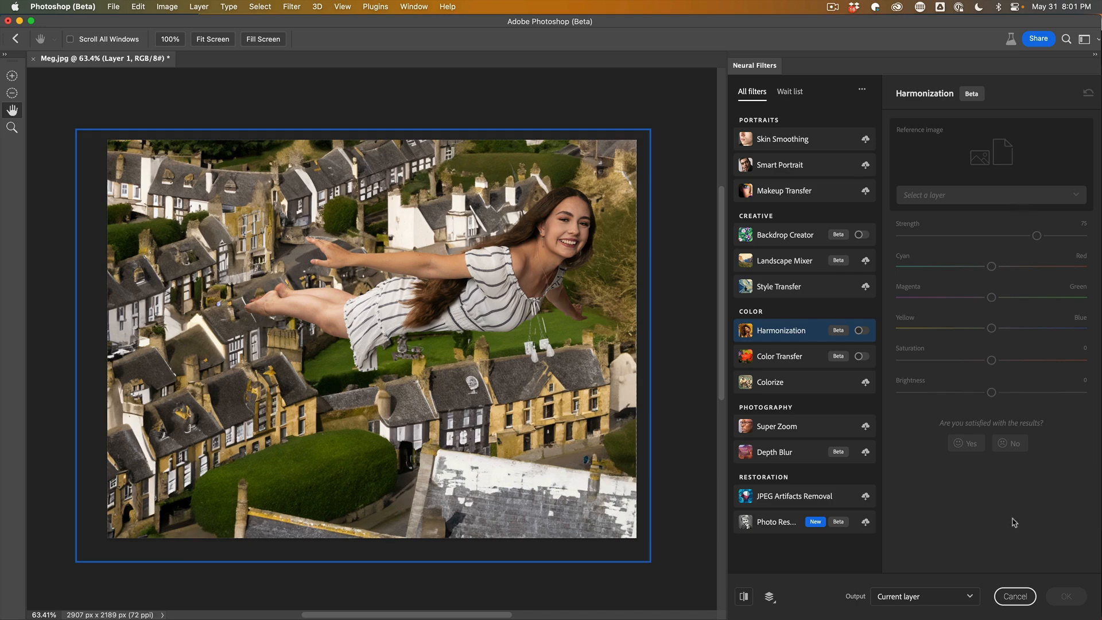
left_click(1014, 596)
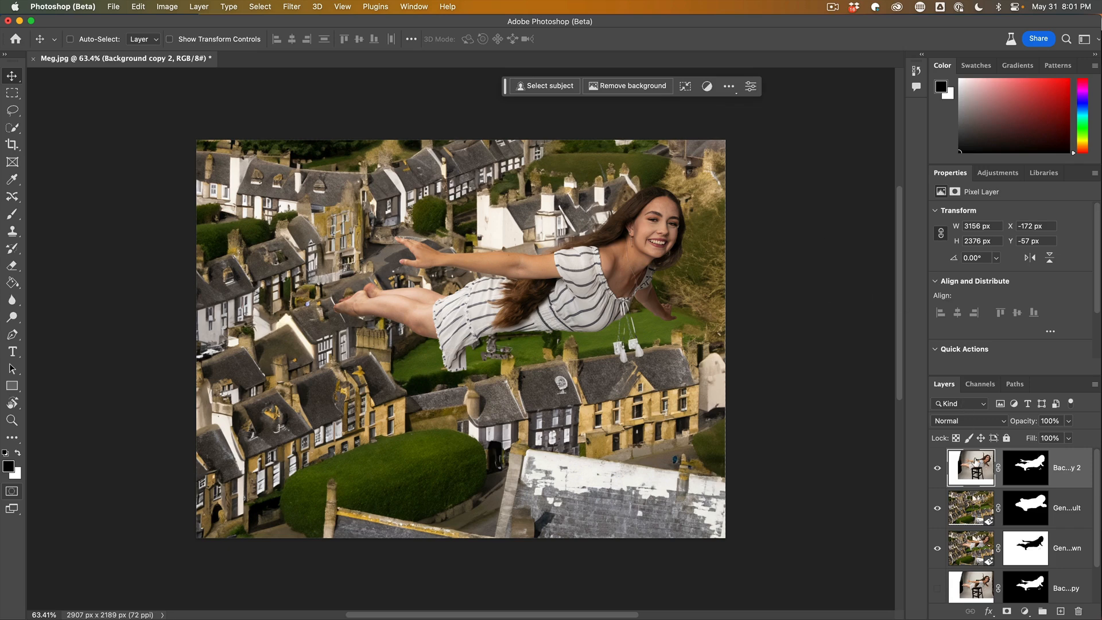
Apply the Harmonization neural filter to the woman layer with Generated: Default as reference at strength 59, then deselect.
left_click(1027, 468)
left_click(970, 464)
left_click(301, 6)
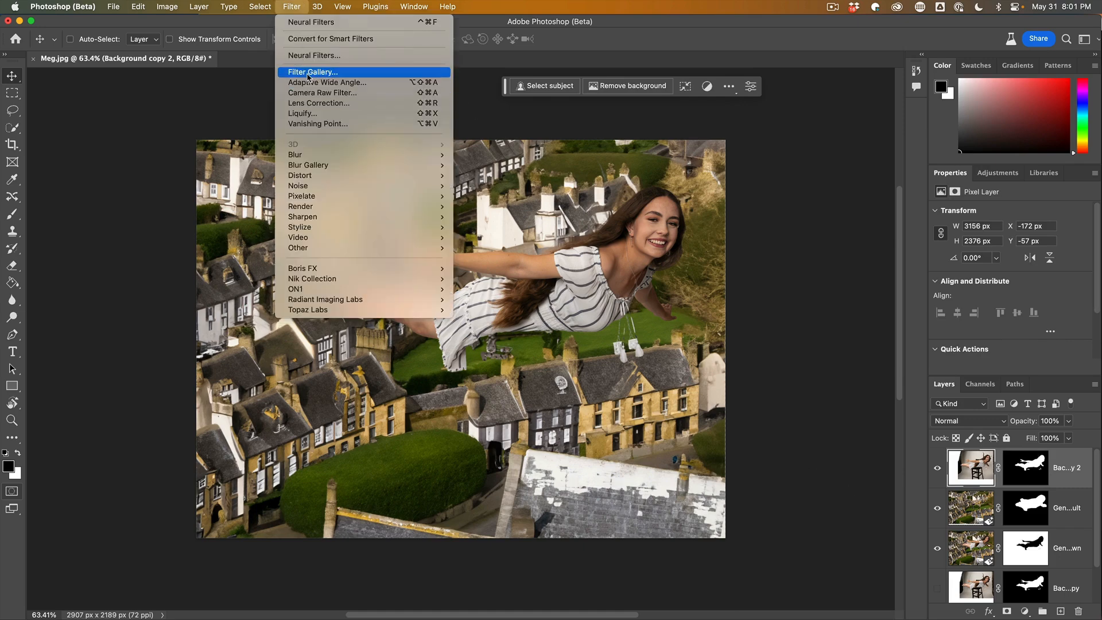
left_click(312, 56)
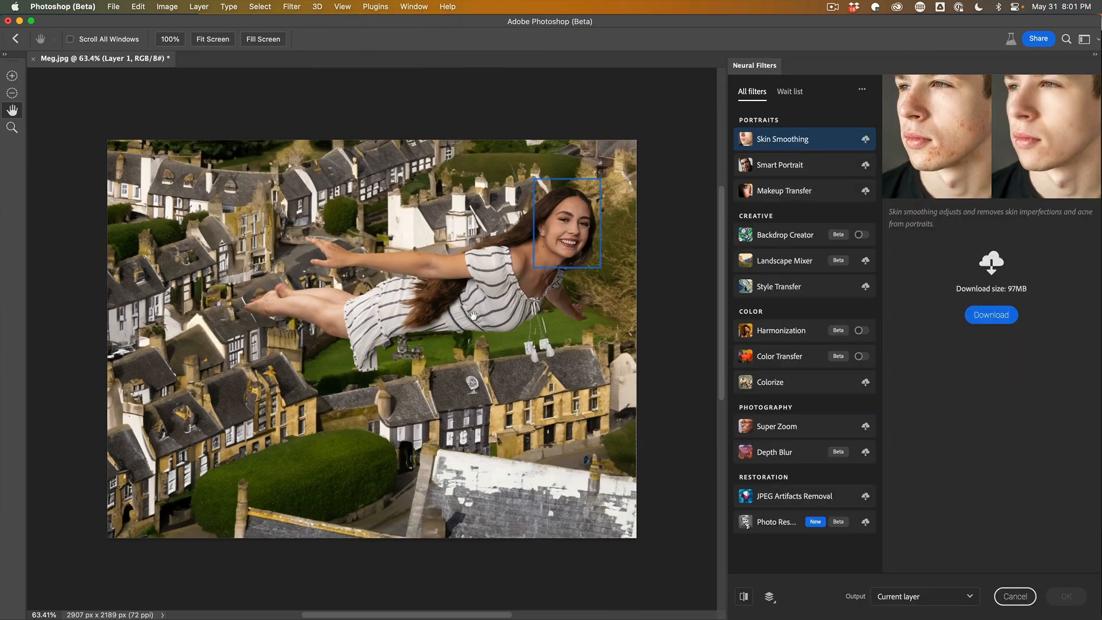
left_click(843, 335)
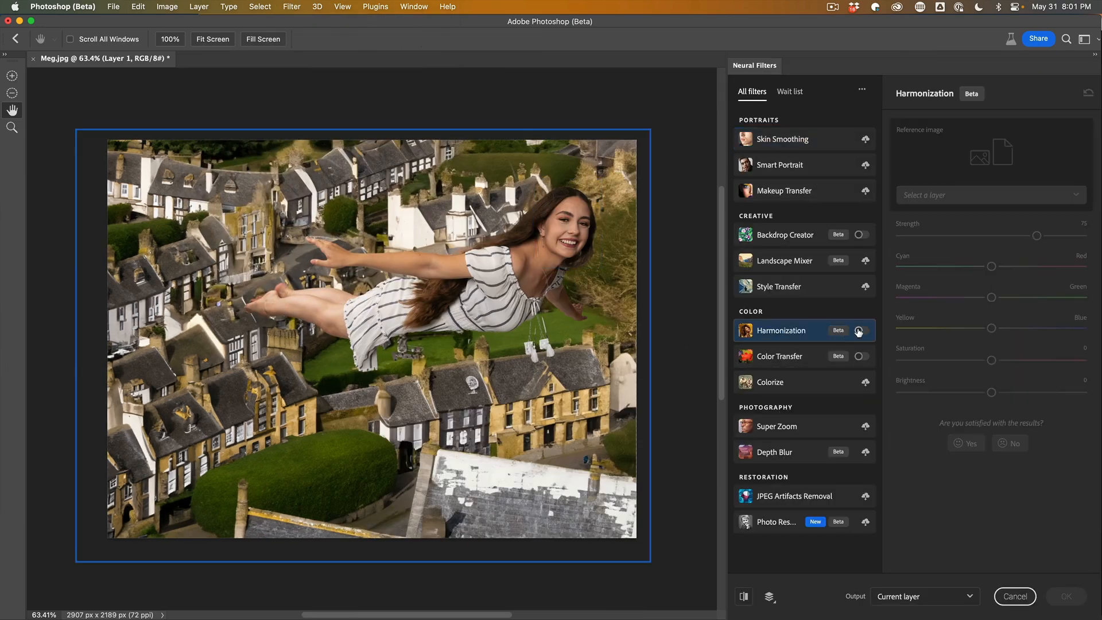
left_click(858, 331)
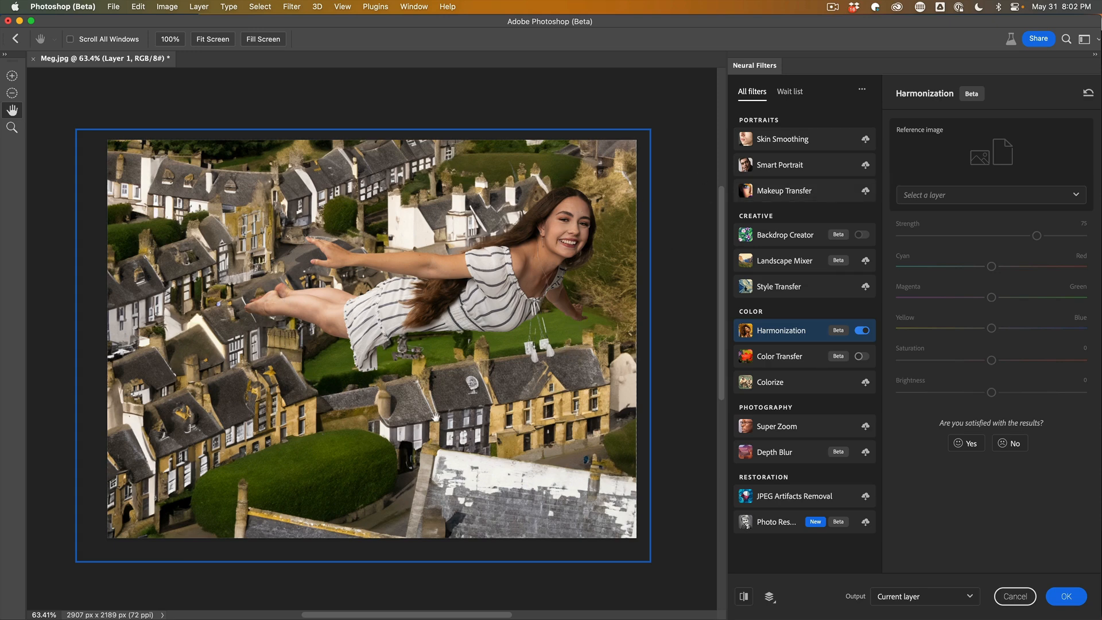
left_click(925, 195)
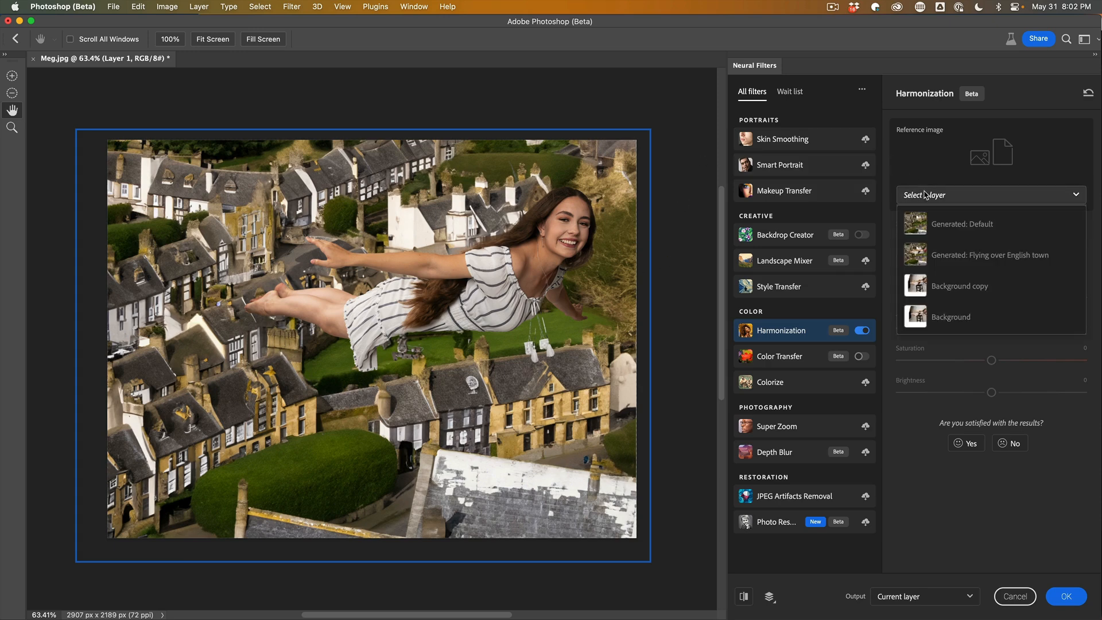
left_click(962, 223)
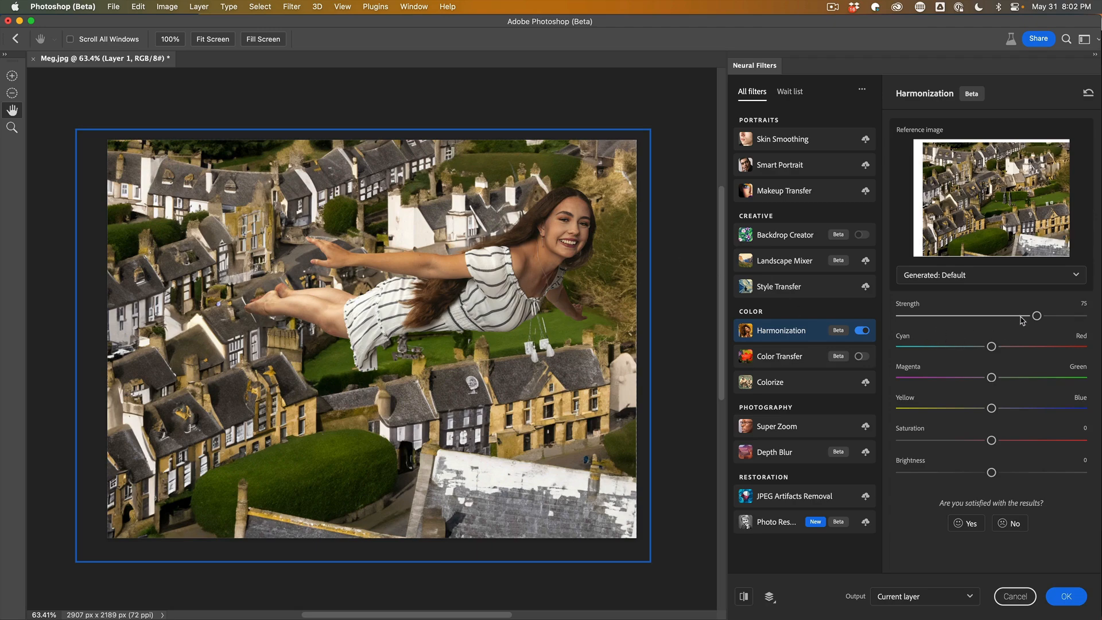
left_click_drag(1035, 318, 1013, 319)
left_click(1010, 318)
left_click(1065, 596)
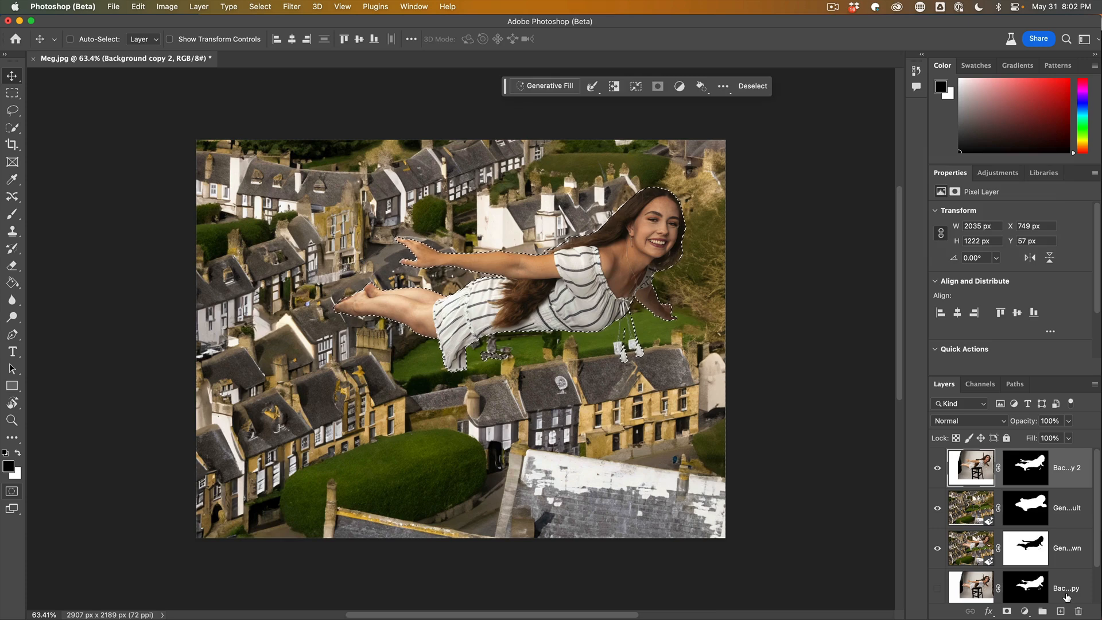
key("super+d")
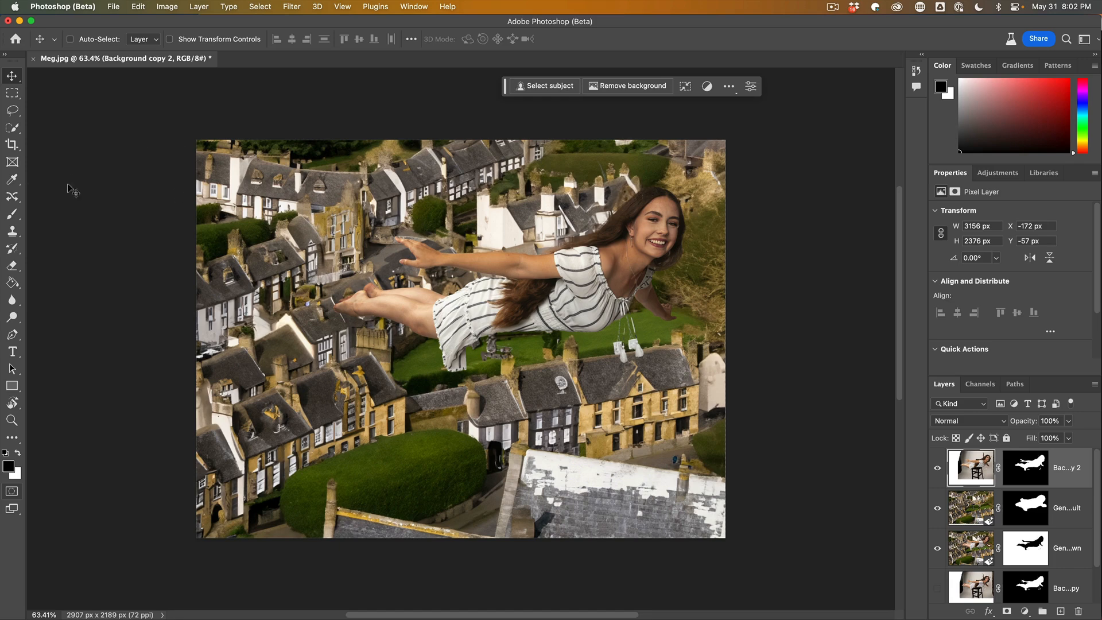
Lasso a region around the top of the woman's hair and Generative Fill it with the prompt "wavy hair".
left_click(9, 111)
right_click(13, 111)
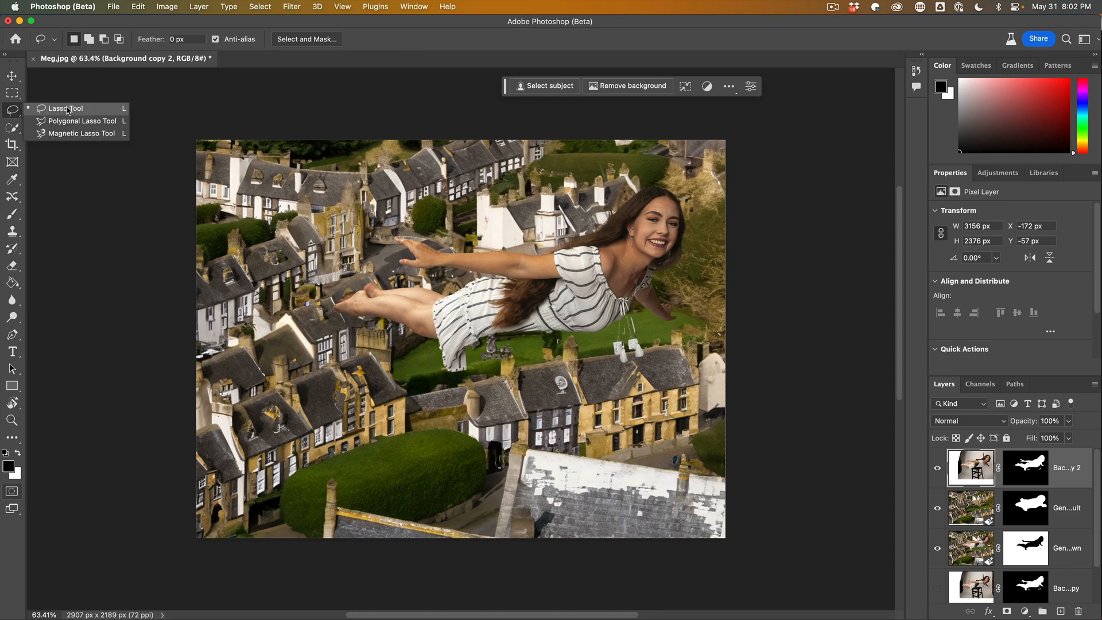
left_click(68, 109)
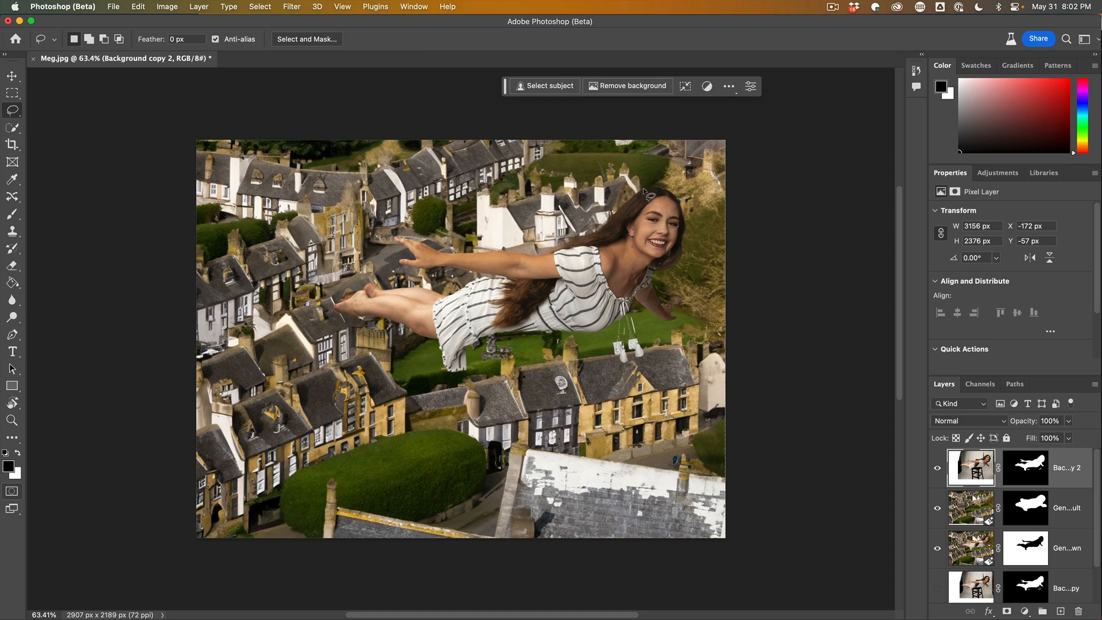
mouse_move(658, 187)
left_mouse_down()
mouse_move(529, 196)
mouse_move(470, 229)
mouse_move(466, 248)
left_mouse_up()
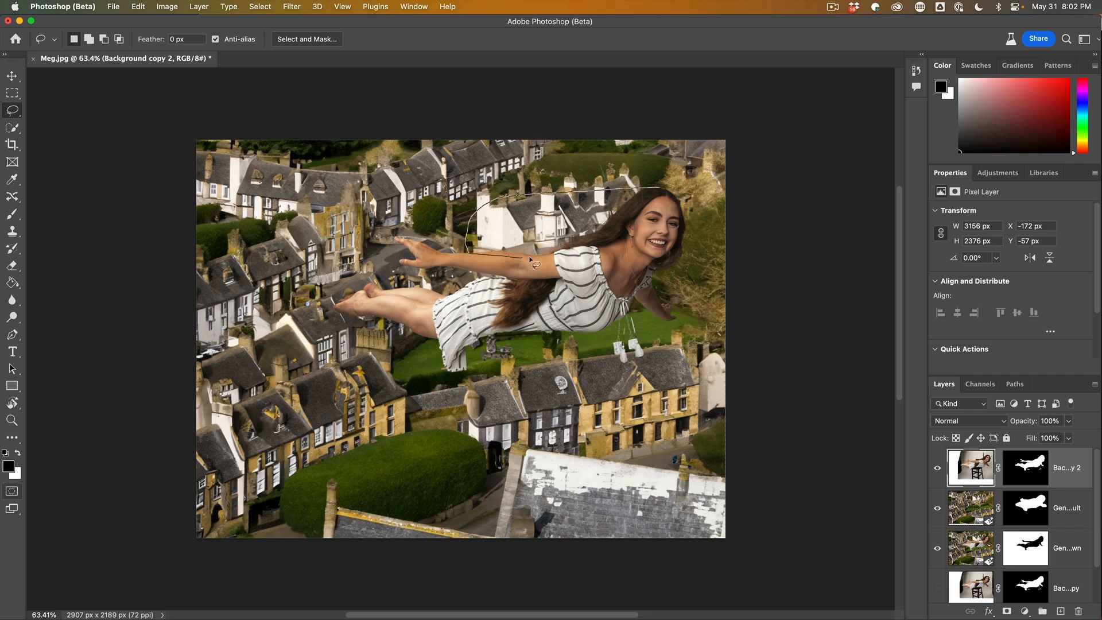
left_click_drag(581, 257, 657, 180)
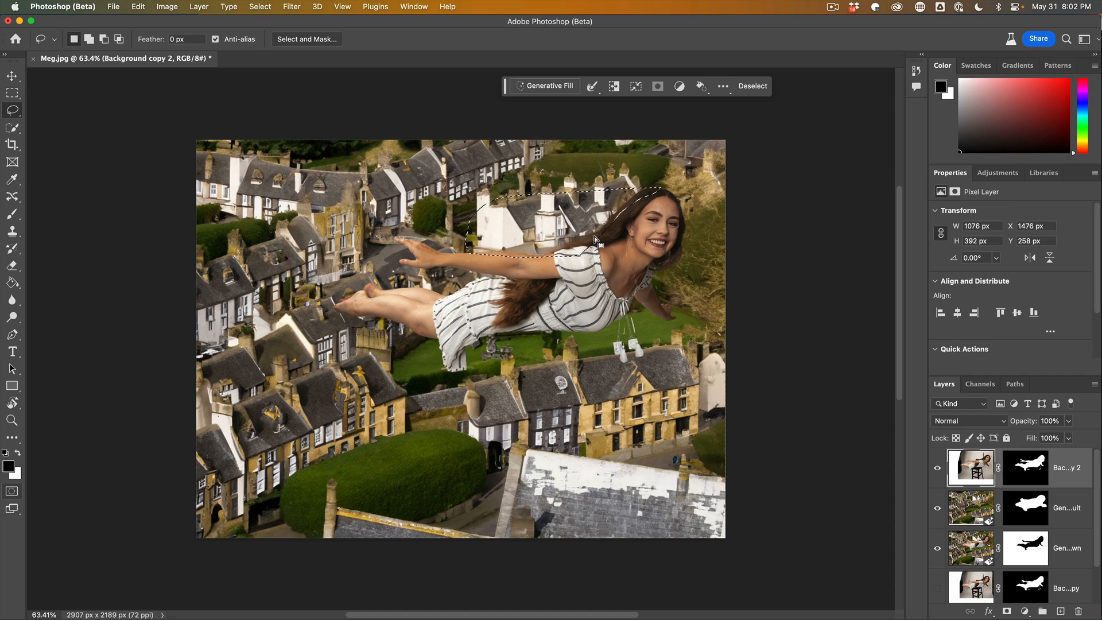
mouse_move(592, 240)
left_mouse_down()
mouse_move(659, 184)
mouse_move(610, 204)
mouse_move(619, 221)
mouse_move(645, 207)
mouse_move(634, 200)
mouse_move(614, 219)
mouse_move(641, 202)
left_mouse_up()
key("alt")
mouse_move(464, 212)
left_mouse_down()
mouse_move(573, 195)
mouse_move(594, 175)
left_mouse_up()
left_click(544, 87)
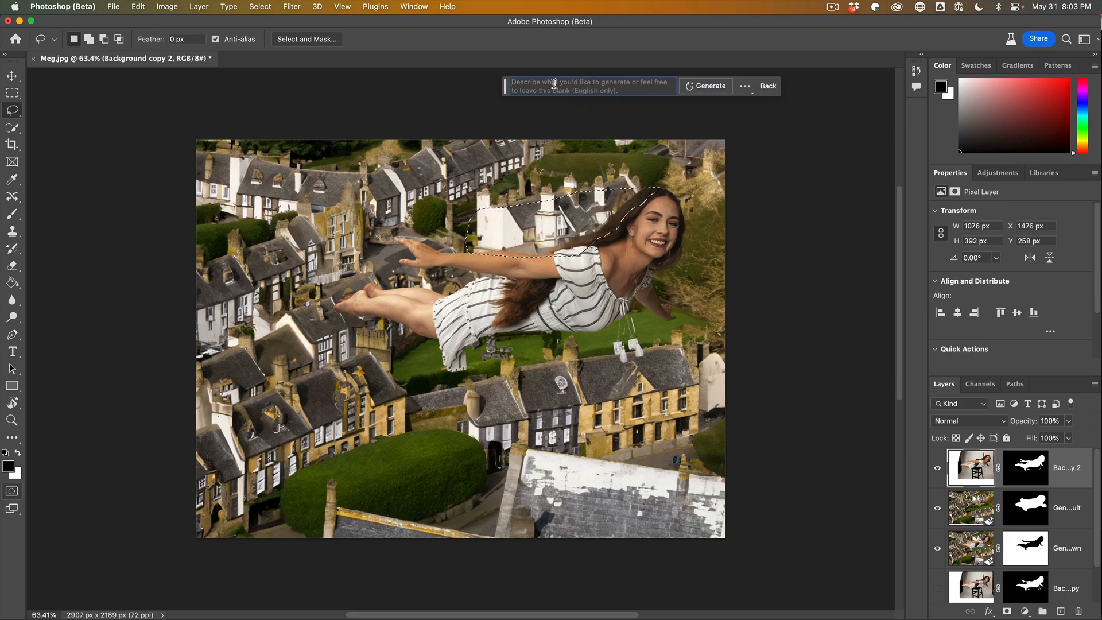
type("wavy")
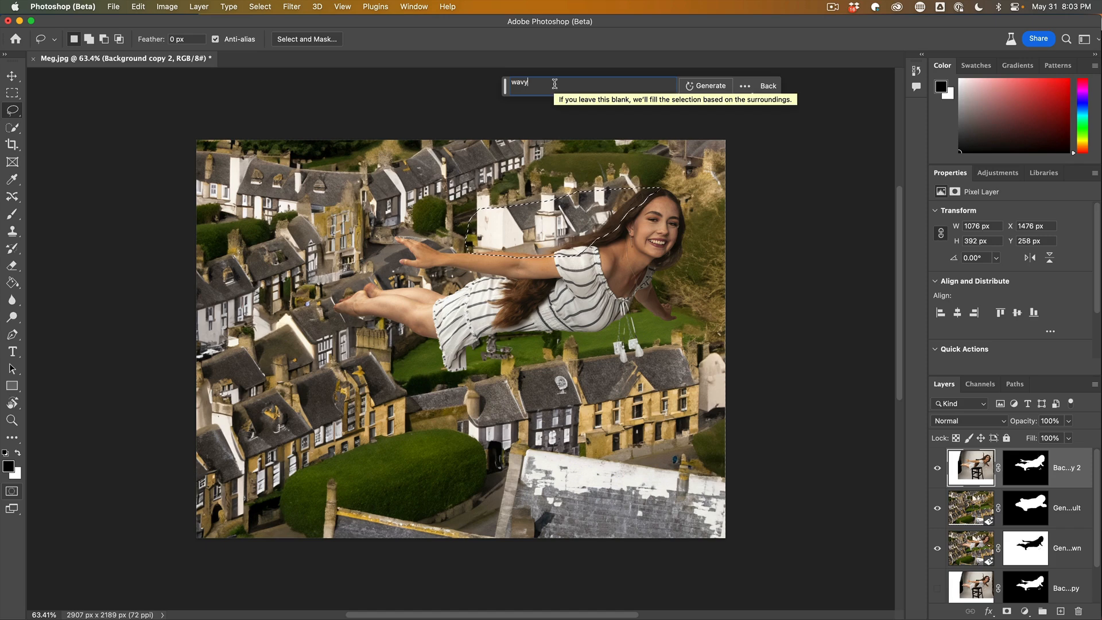
type(" hair")
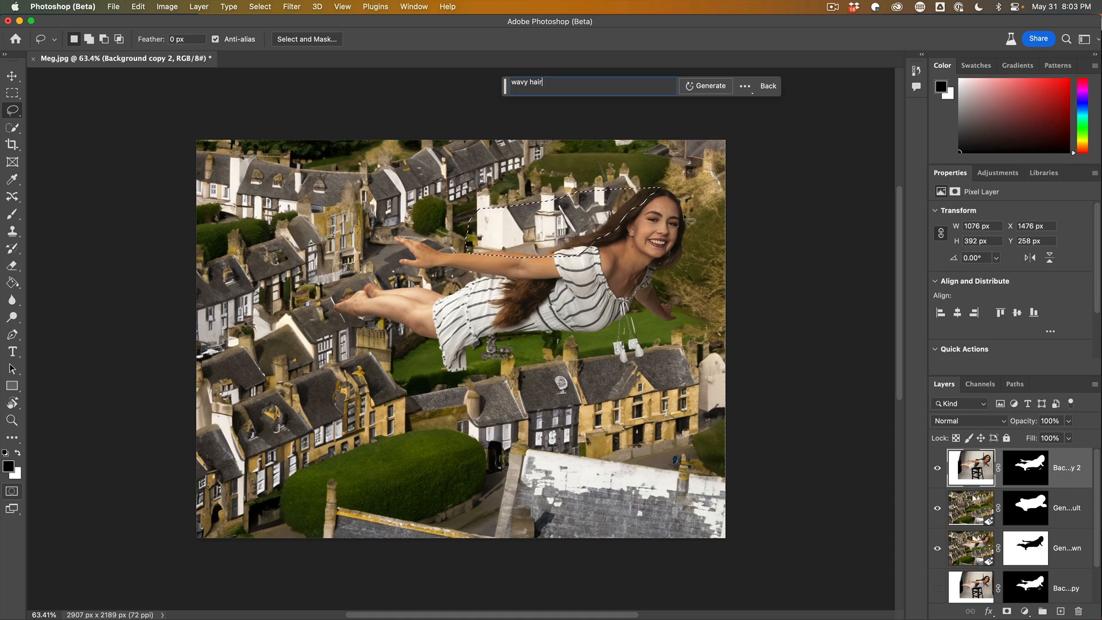
left_click(713, 86)
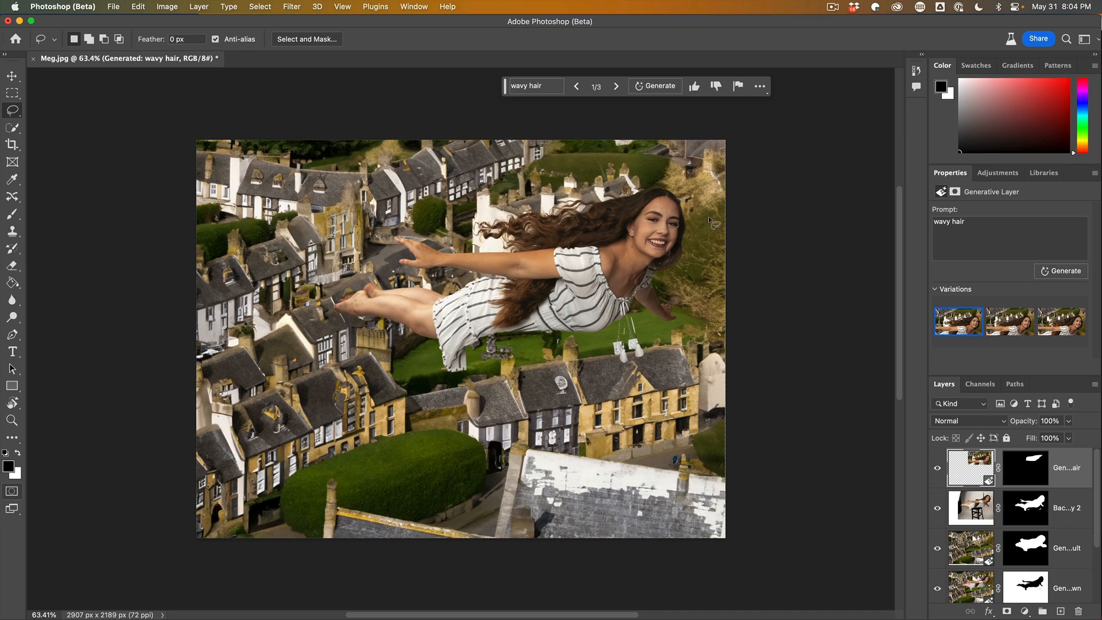
Compare the three generated hair variations and settle on the first one.
left_click(1013, 324)
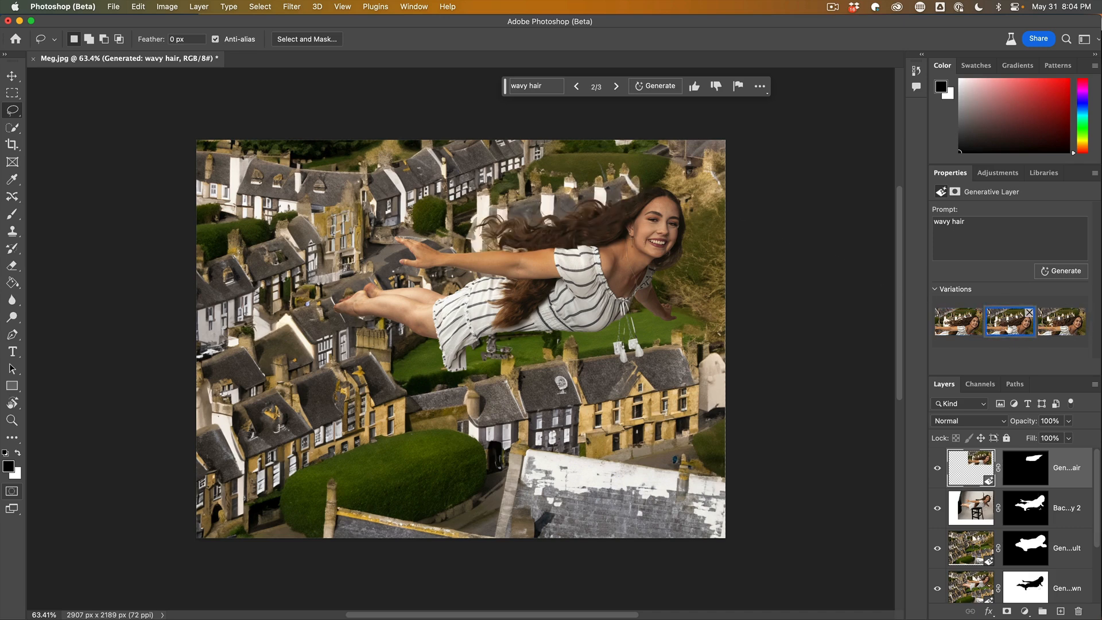
left_click(1057, 326)
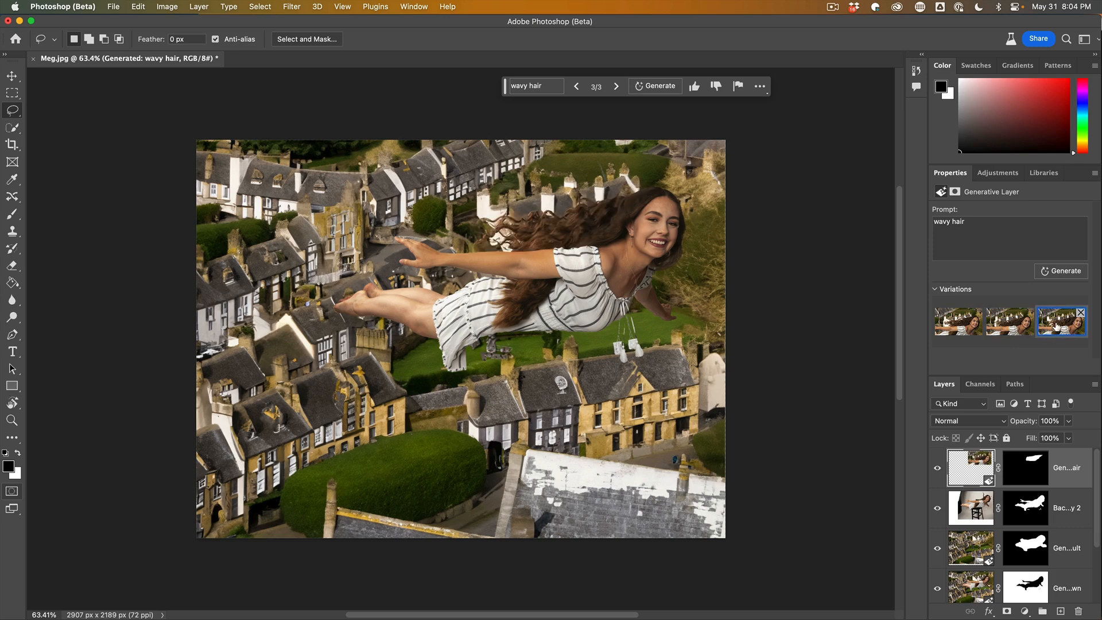
left_click(965, 326)
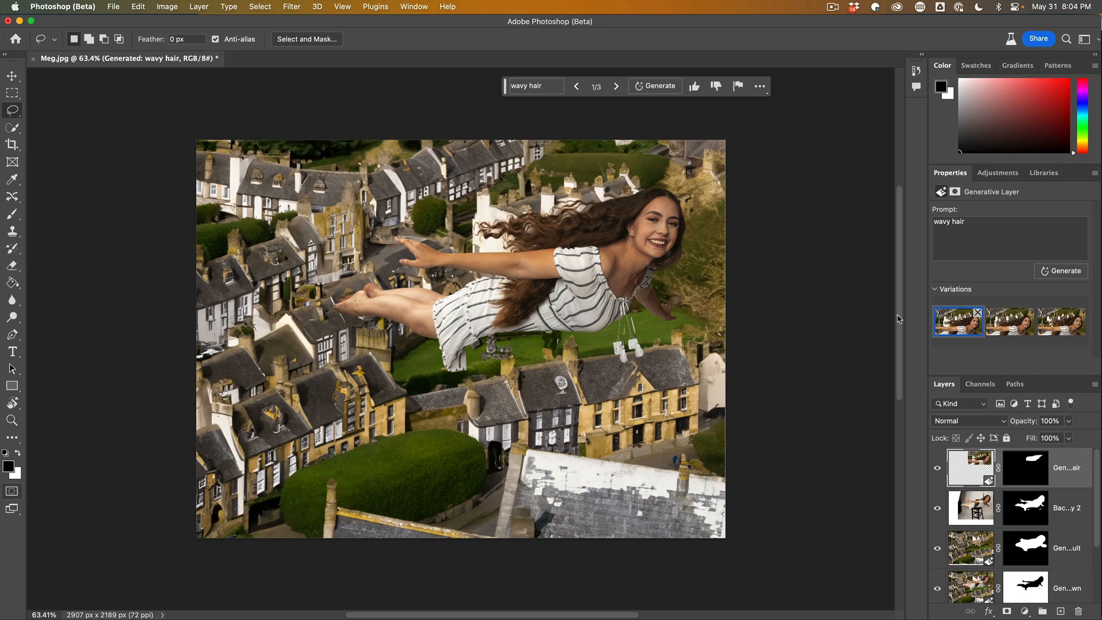